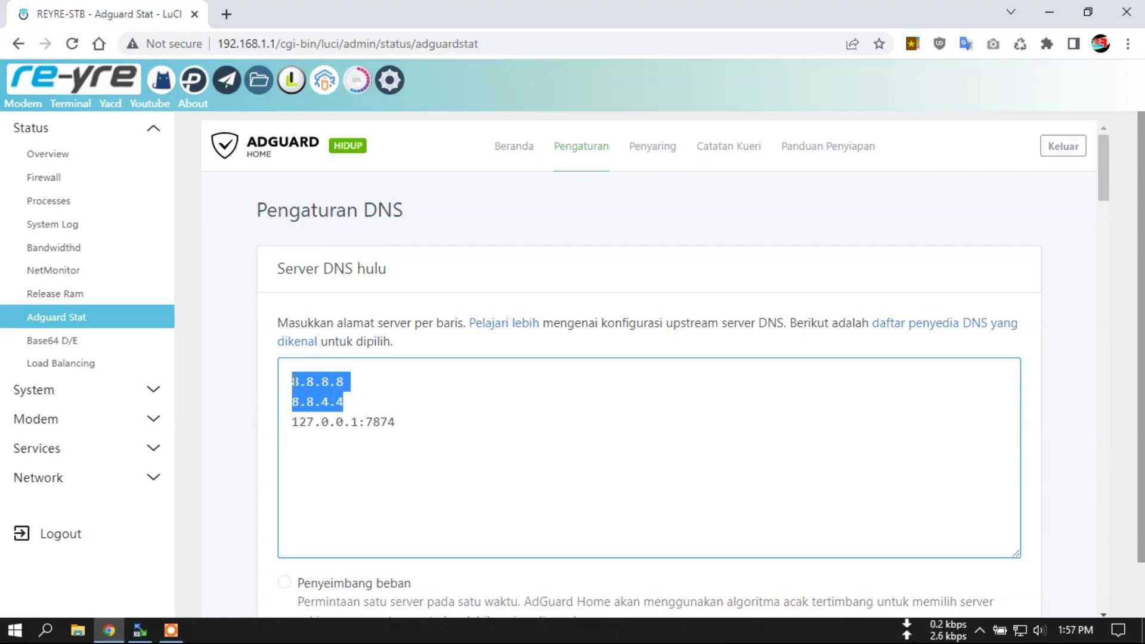
Step: Review the AdGuard Home upstream DNS servers, highlighting 8.8.8.8 and 8.8.4.4, and separately 127.0.0.1:7874
{"action": "left_click", "coordinate": [404, 389]}
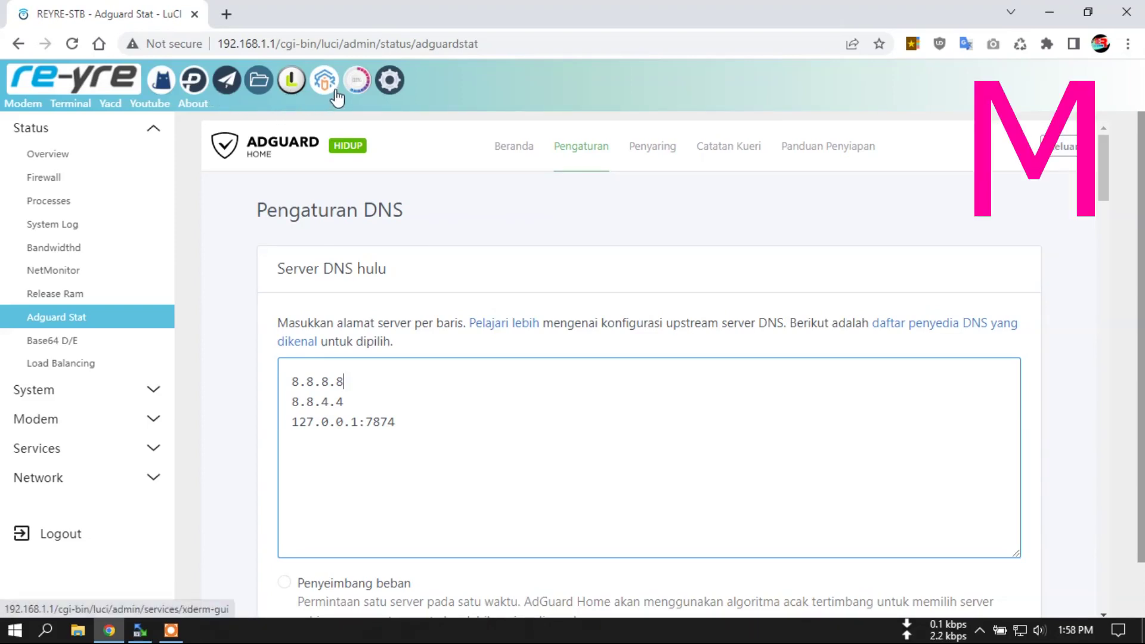
{"action": "left_click_drag", "start_coordinate": [347, 401], "coordinate": [290, 381]}
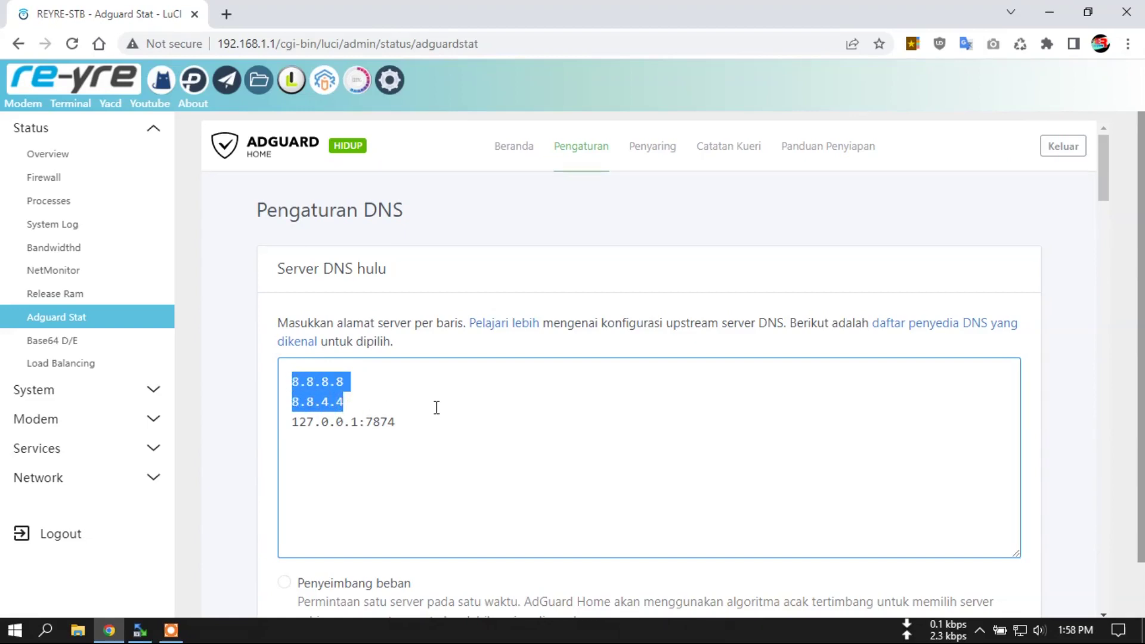
{"action": "scroll", "coordinate": [429, 402], "scroll_direction": "down", "scroll_amount": 2}
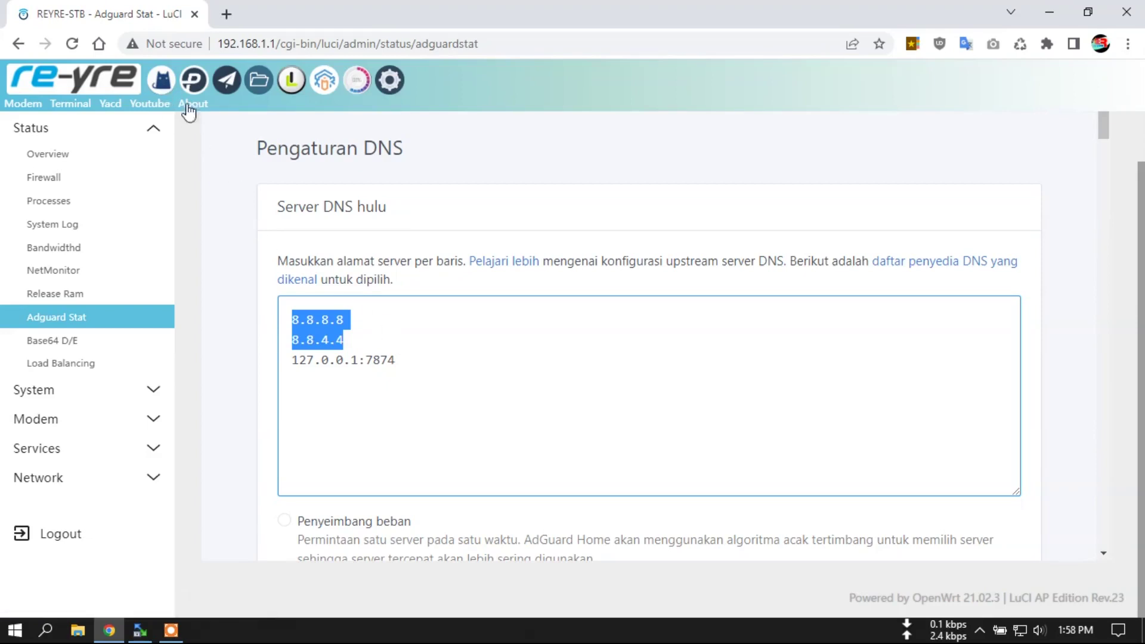
{"action": "left_click", "coordinate": [397, 362]}
{"action": "left_click_drag", "start_coordinate": [397, 362], "coordinate": [292, 362]}
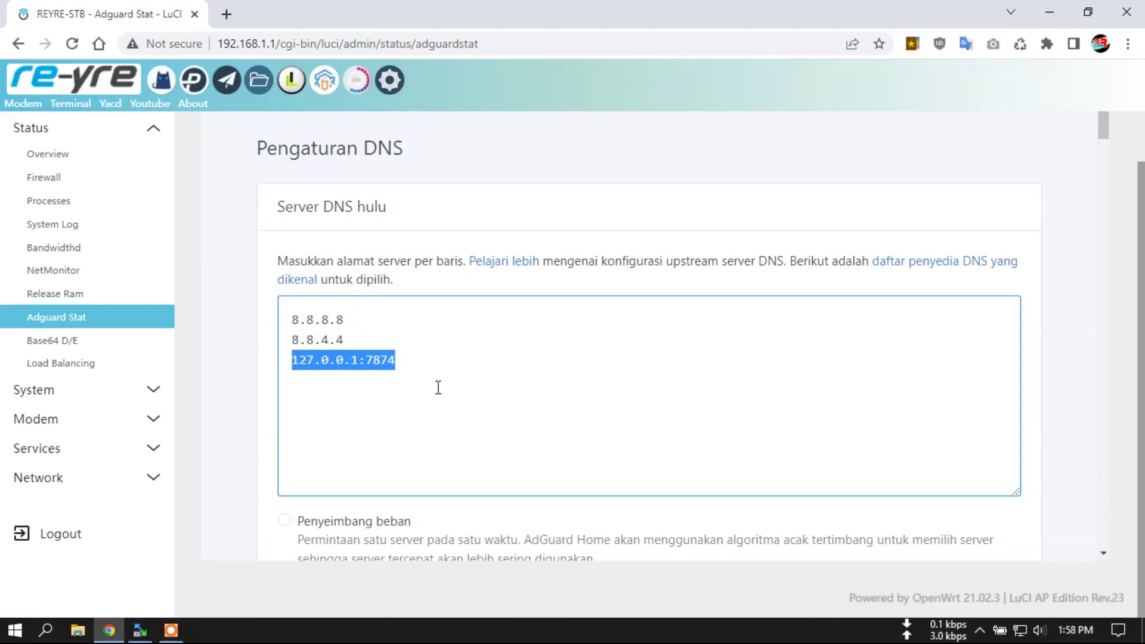
{"action": "left_click", "coordinate": [253, 382]}
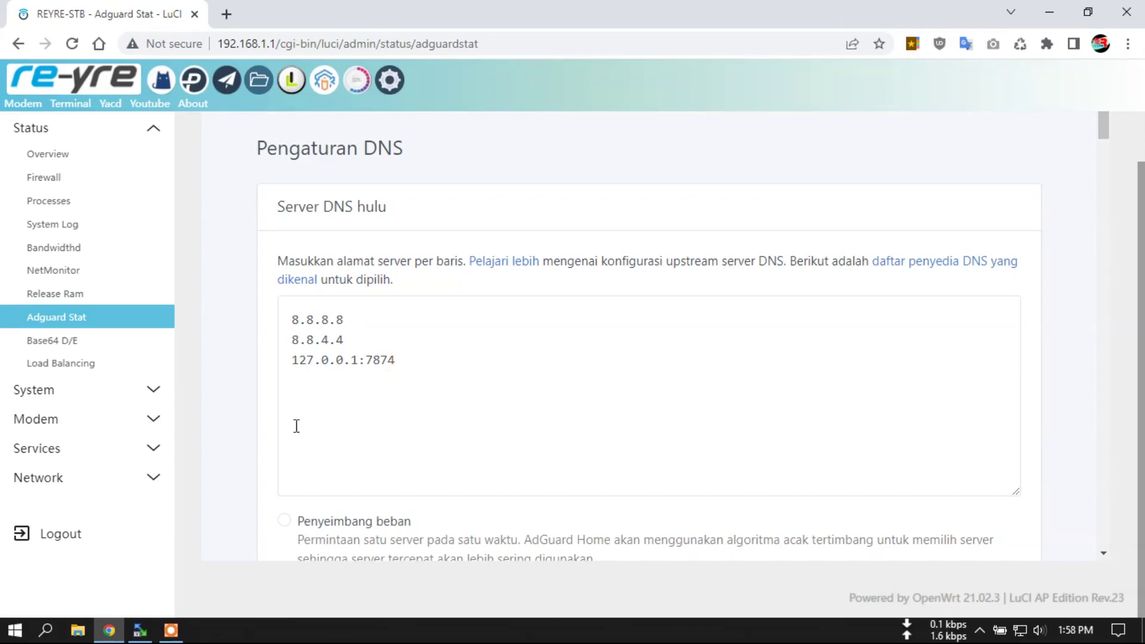
Step: Review the bootstrap DNS servers 8.8.8.8 and 8.8.4.4 and the private reverse DNS options in AdGuard Home
{"action": "scroll", "coordinate": [239, 442], "scroll_direction": "down", "scroll_amount": 15}
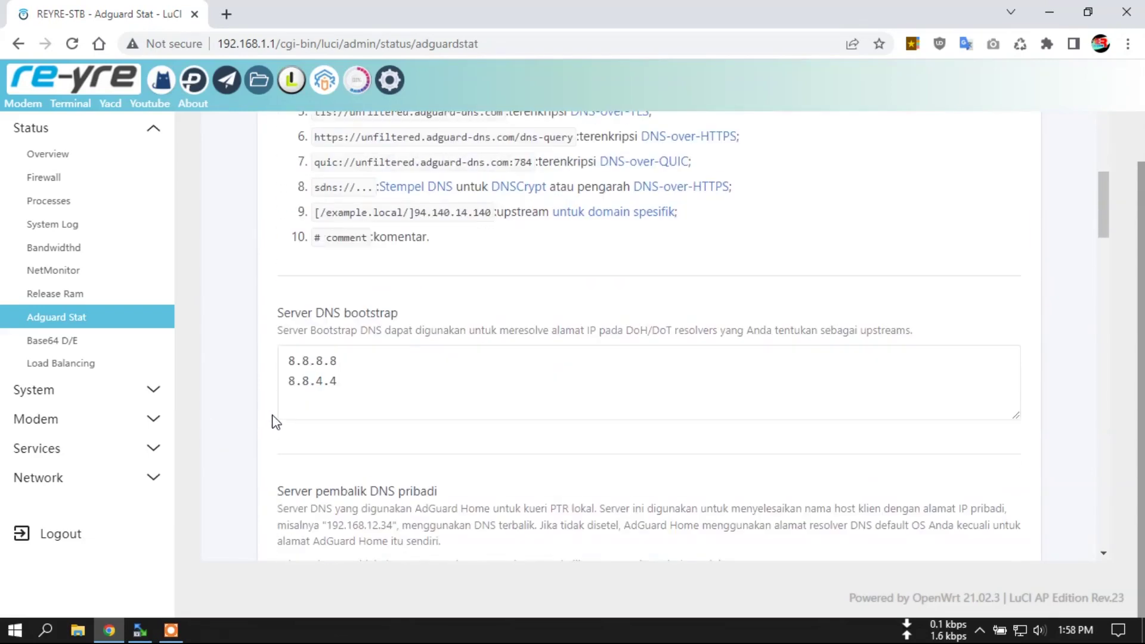
{"action": "left_click_drag", "start_coordinate": [341, 297], "coordinate": [288, 271]}
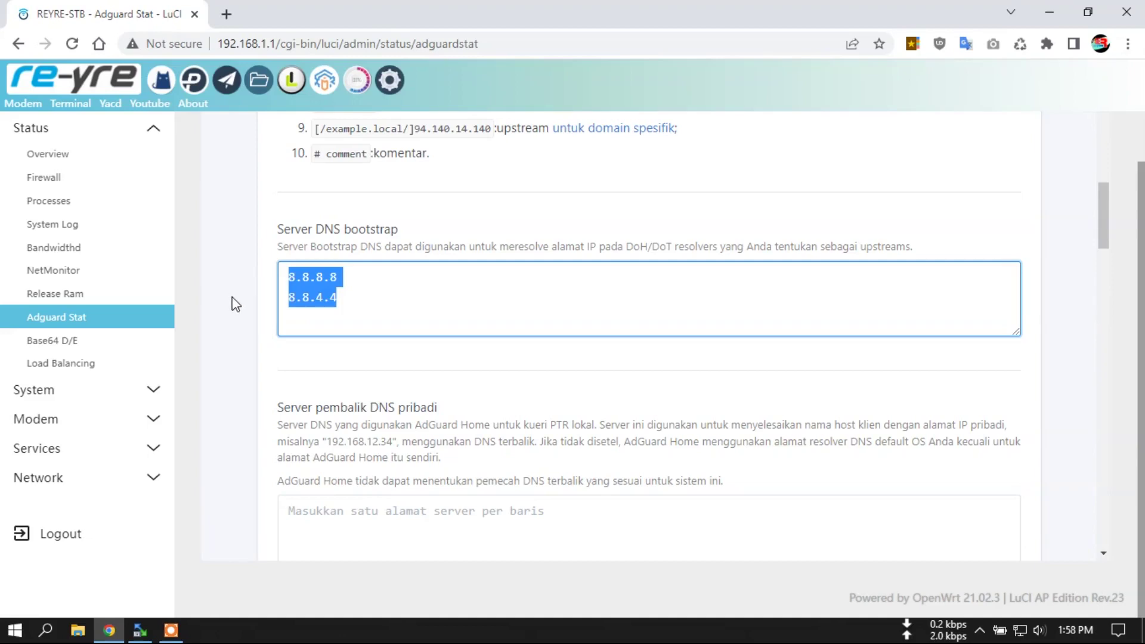
{"action": "scroll", "coordinate": [232, 301], "scroll_direction": "down", "scroll_amount": 5}
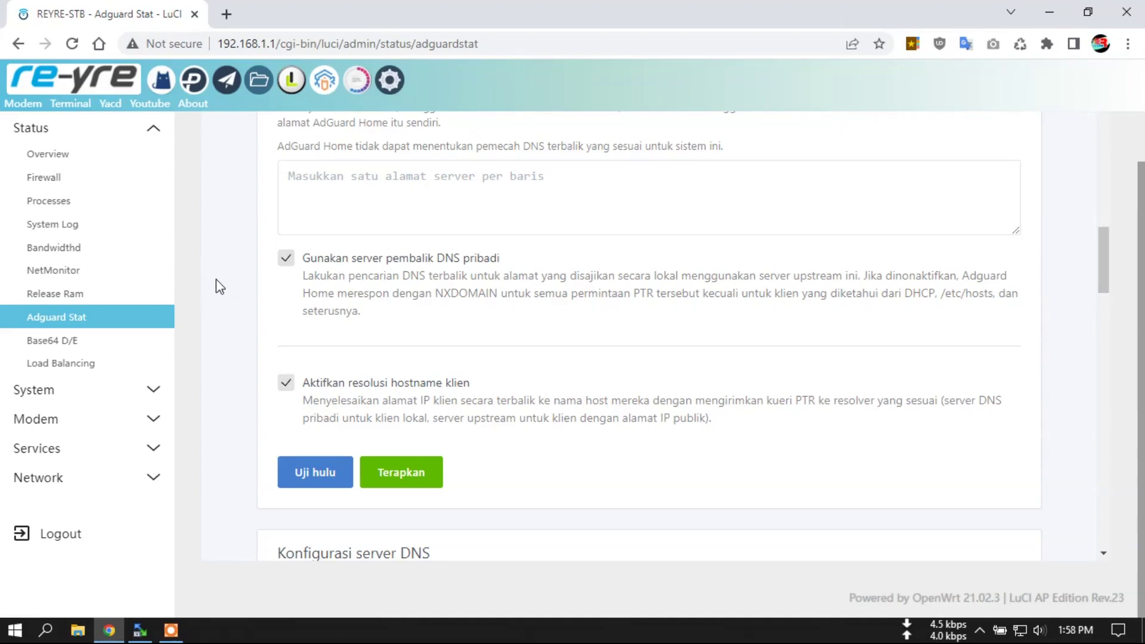
Step: Switch to WinSCP and save the stored root session for 192.168.1.1 with SFTP as its file protocol
{"action": "left_click", "coordinate": [141, 631]}
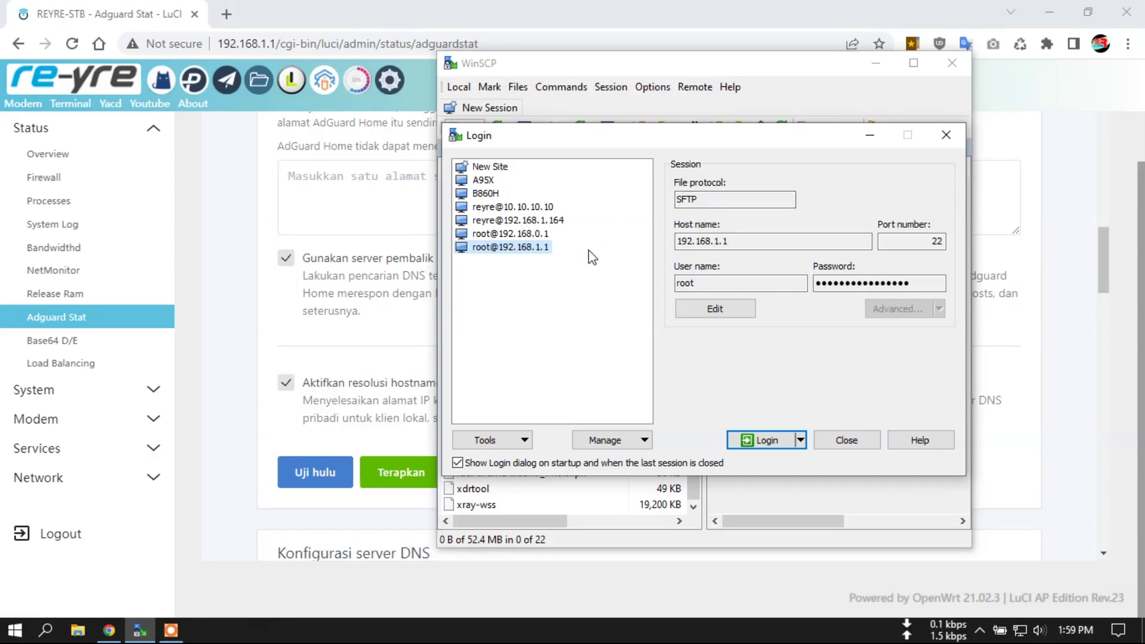
{"action": "left_click", "coordinate": [720, 200]}
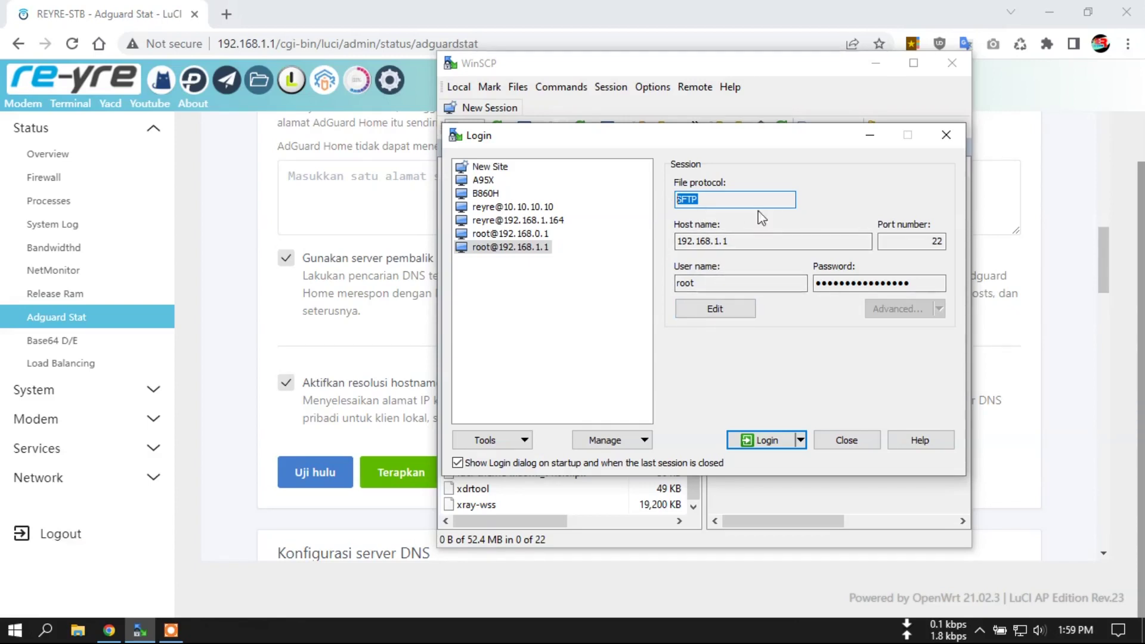
{"action": "left_click", "coordinate": [715, 308]}
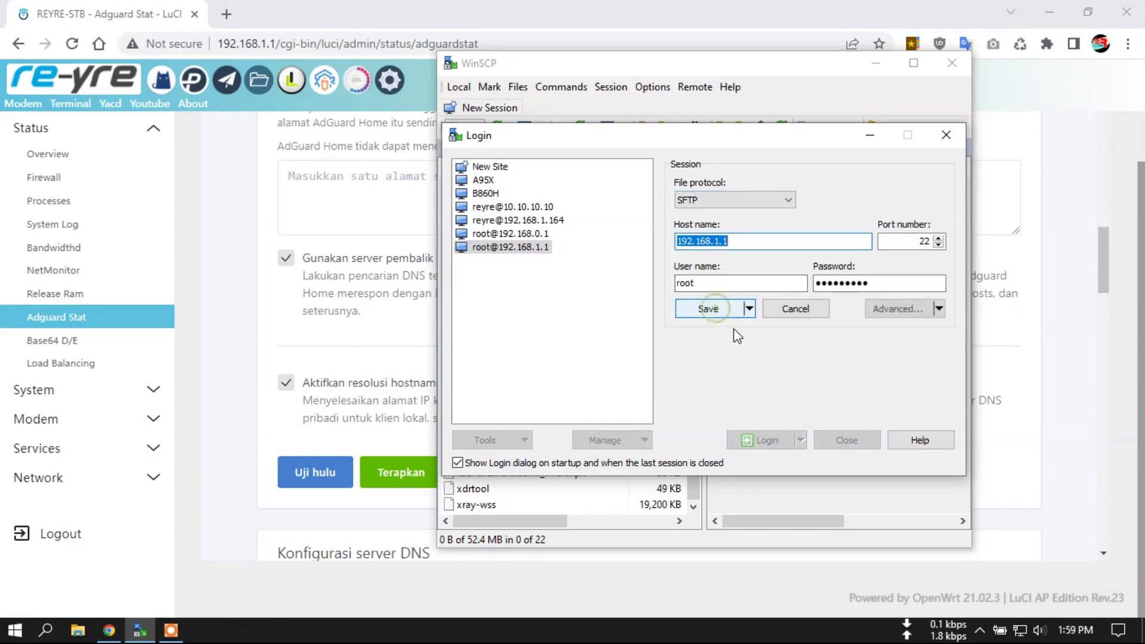
{"action": "left_click", "coordinate": [739, 202]}
{"action": "left_click", "coordinate": [727, 216]}
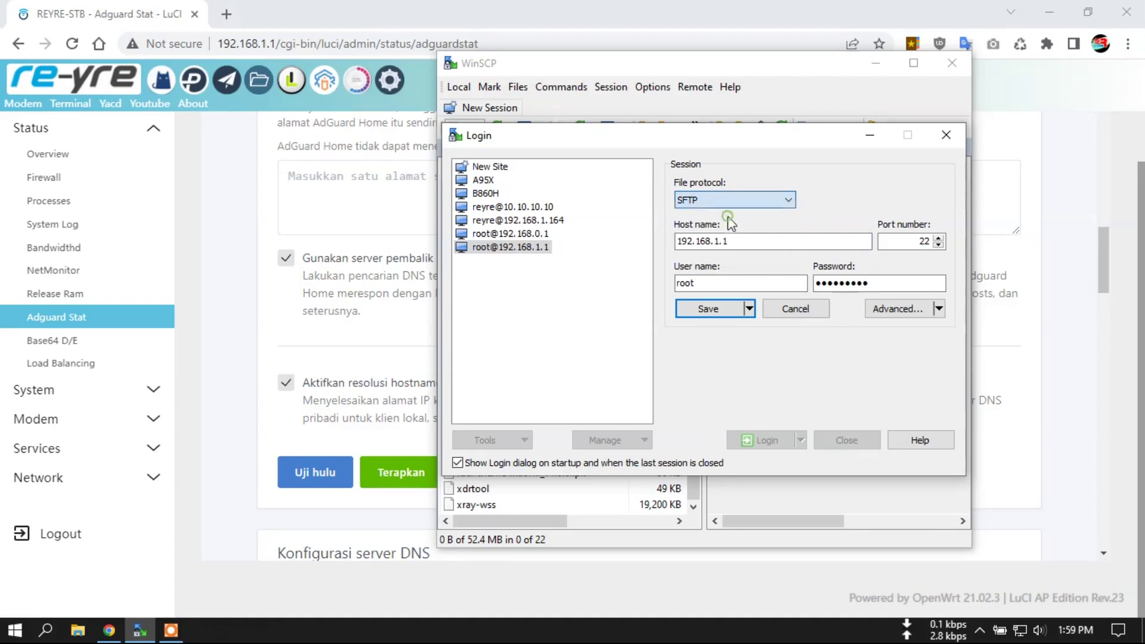
{"action": "left_click", "coordinate": [709, 308]}
Step: Log in to the saved 192.168.1.1 session and go to the remote home directory, then minimize WinSCP
{"action": "left_click", "coordinate": [760, 439]}
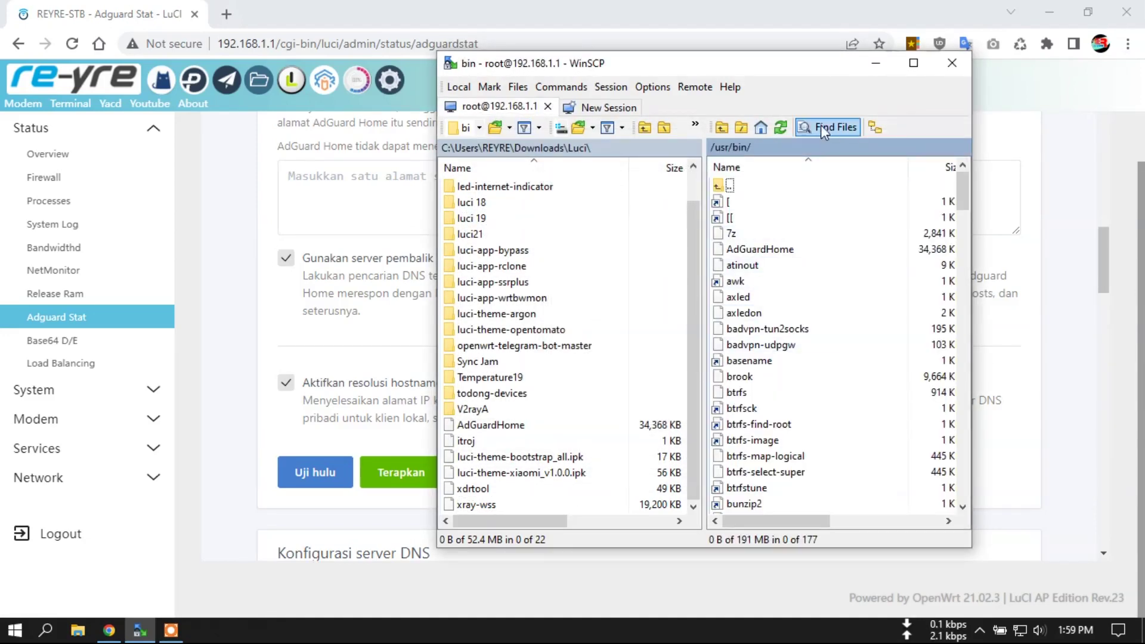
{"action": "left_click", "coordinate": [760, 127]}
{"action": "left_click", "coordinate": [875, 62]}
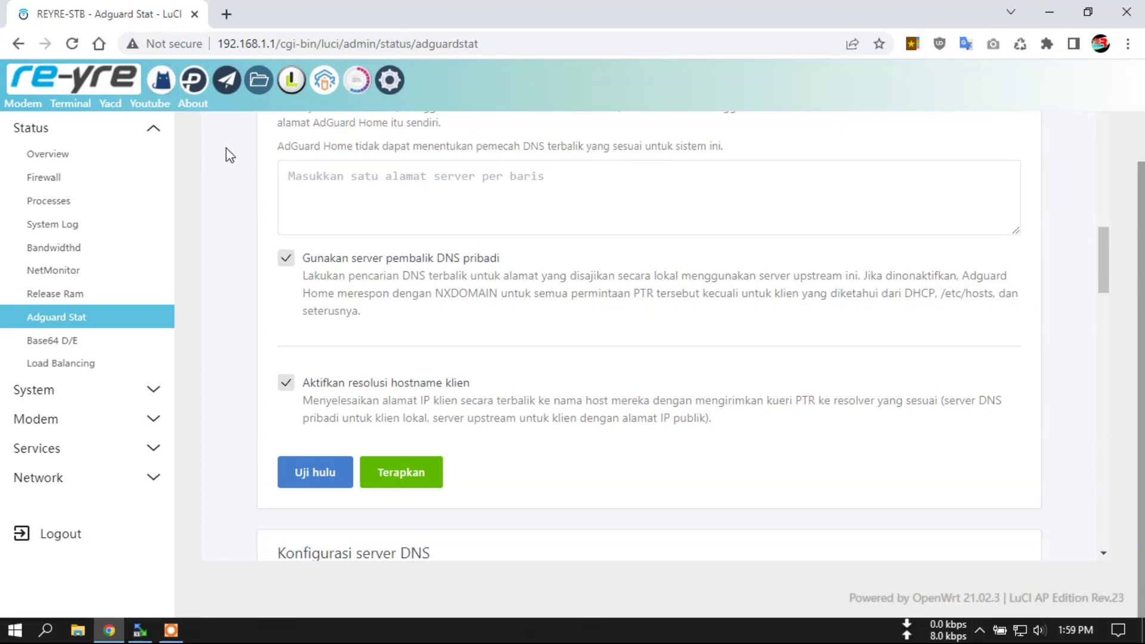
Step: Open the Pass Wall service page and review its basic settings and Socks configuration
{"action": "left_click", "coordinate": [195, 86]}
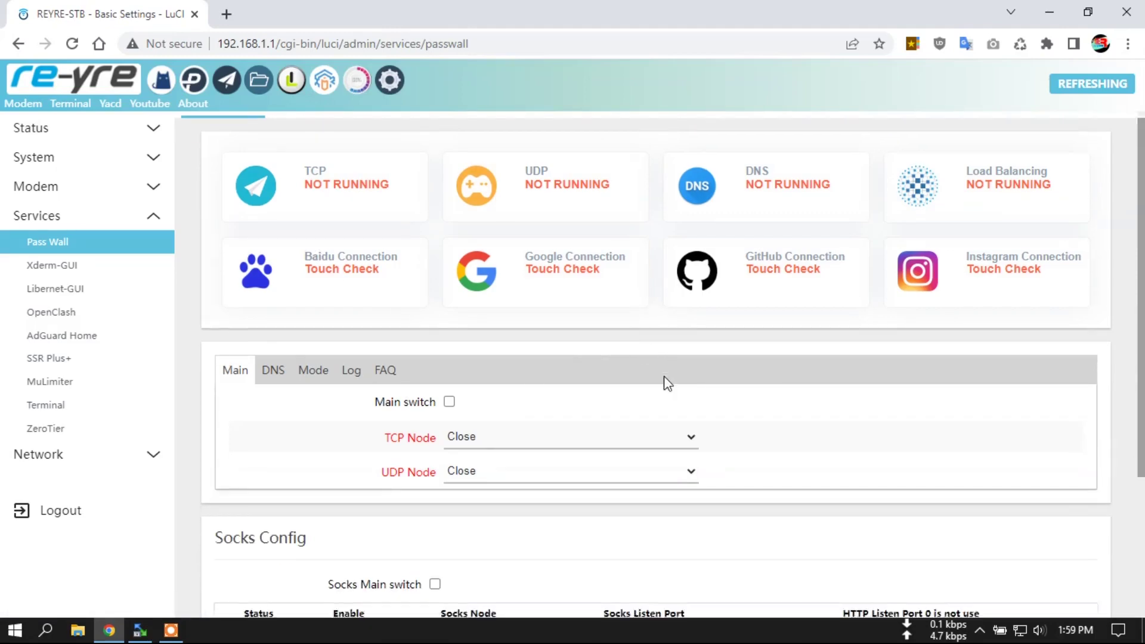
{"action": "scroll", "coordinate": [662, 358], "scroll_direction": "down", "scroll_amount": 3}
{"action": "scroll", "coordinate": [555, 227], "scroll_direction": "up", "scroll_amount": 1}
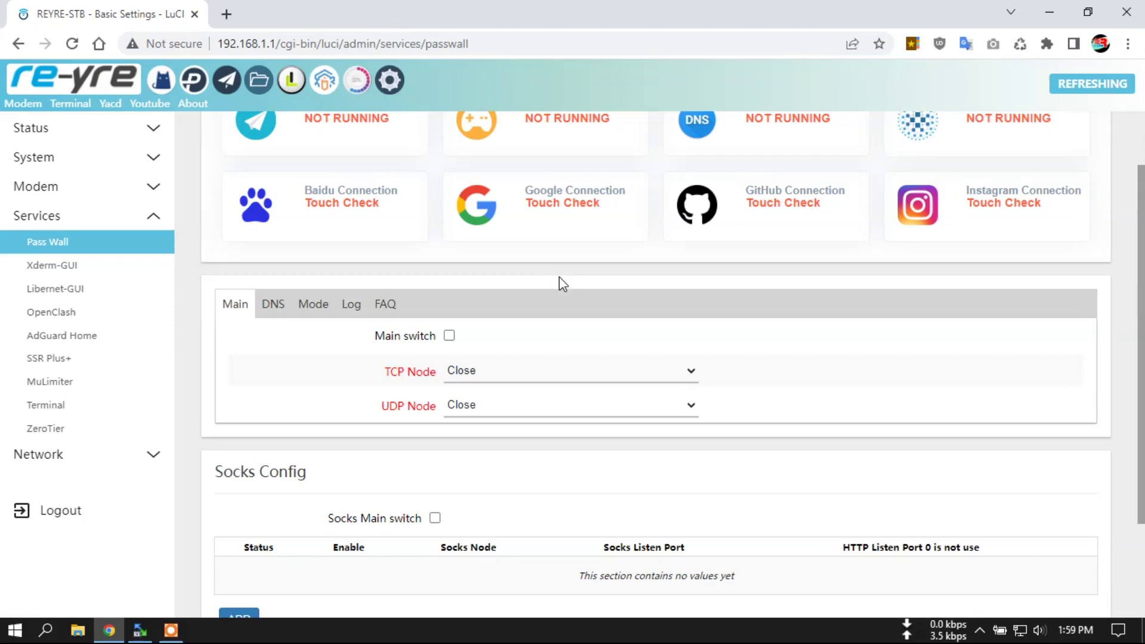
{"action": "scroll", "coordinate": [560, 283], "scroll_direction": "up", "scroll_amount": 1}
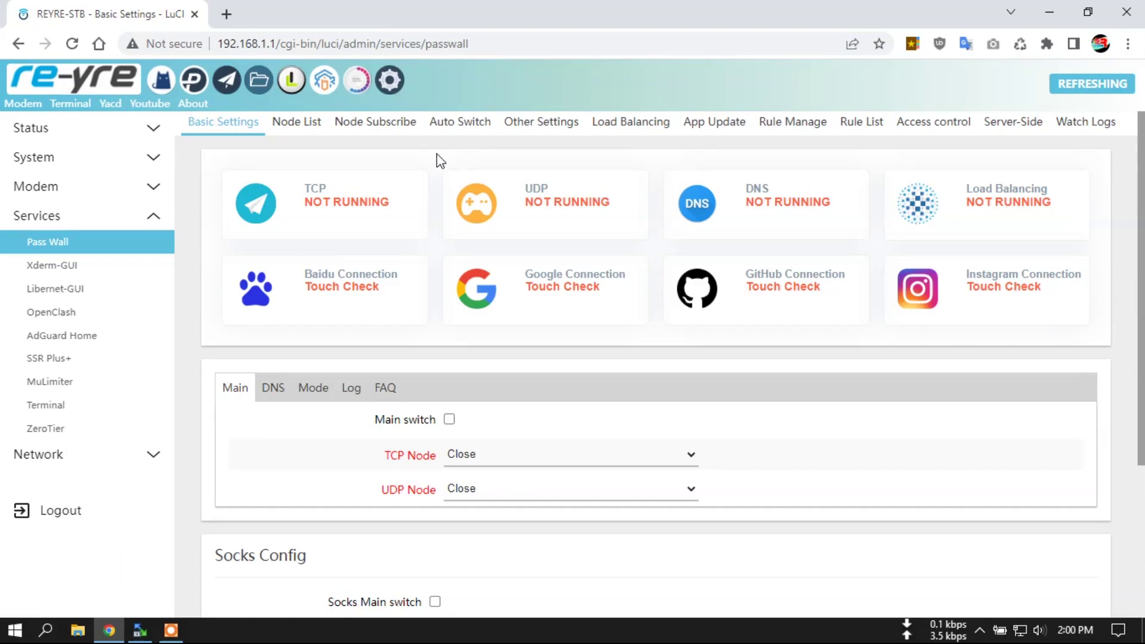
Step: Open OpenClash's global DNS settings and review the DNS options and the custom DNS server list
{"action": "left_click", "coordinate": [168, 88]}
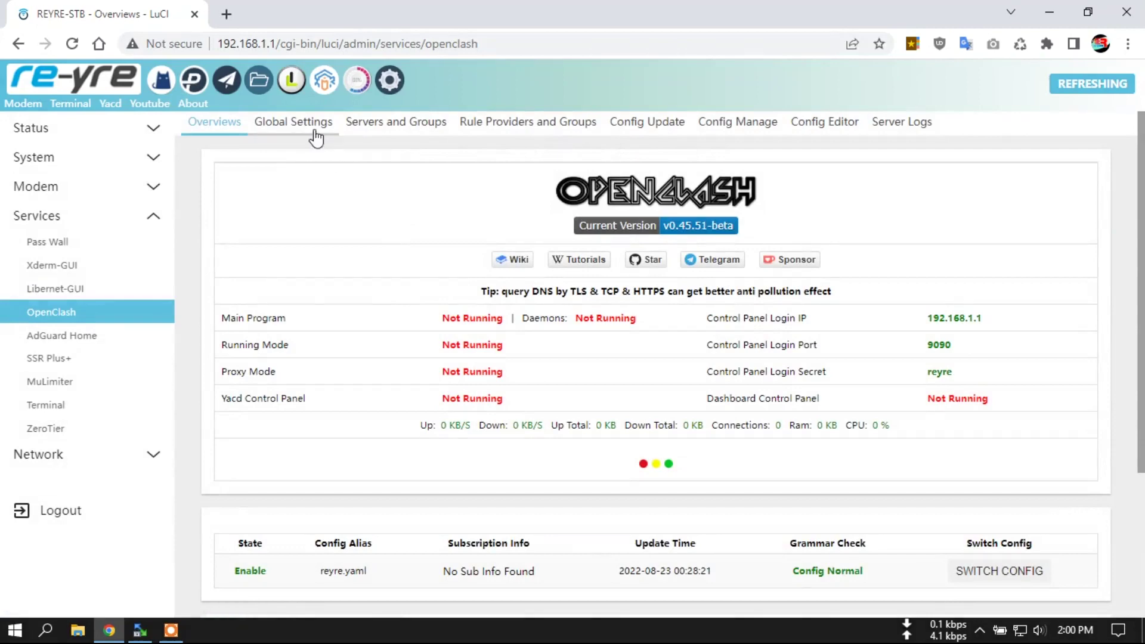
{"action": "left_click", "coordinate": [315, 131]}
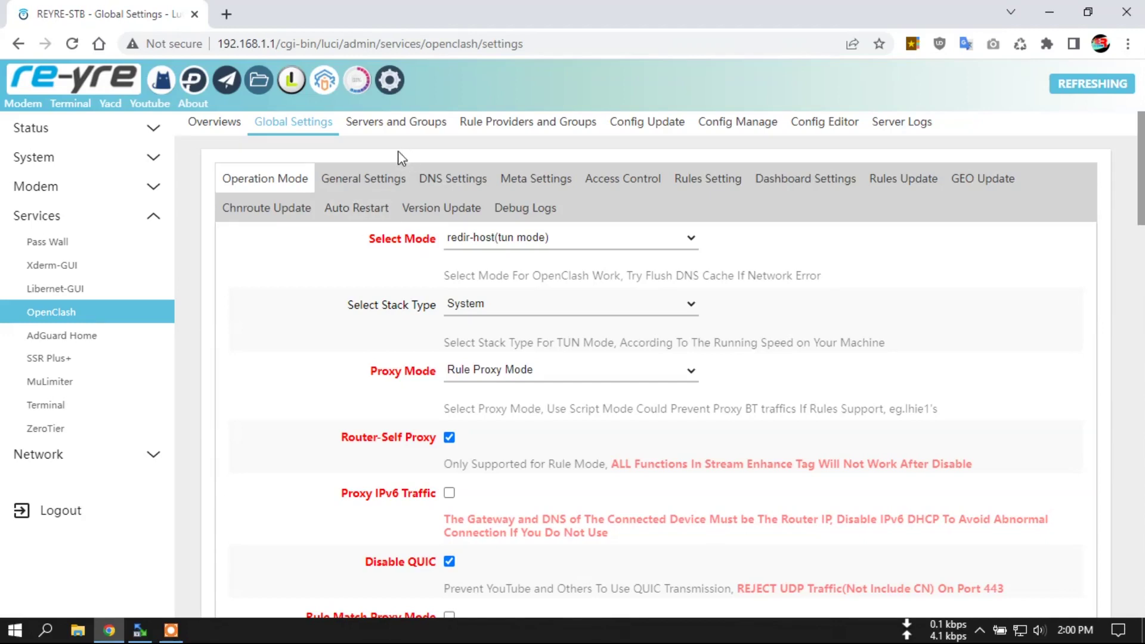
{"action": "left_click", "coordinate": [464, 180]}
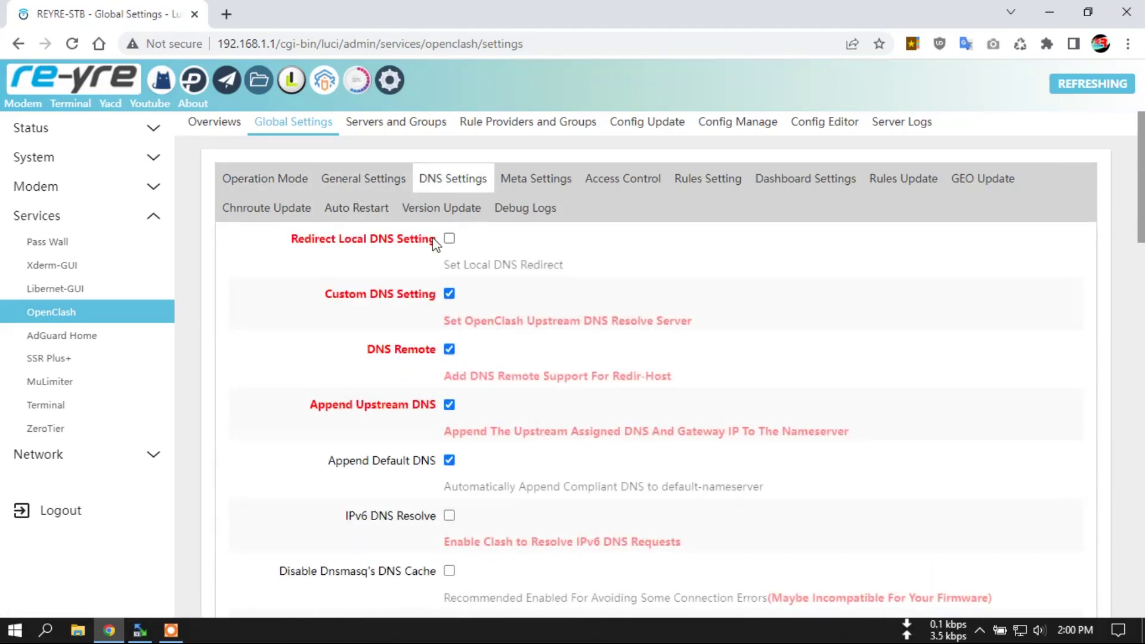
{"action": "scroll", "coordinate": [388, 358], "scroll_direction": "down", "scroll_amount": 8}
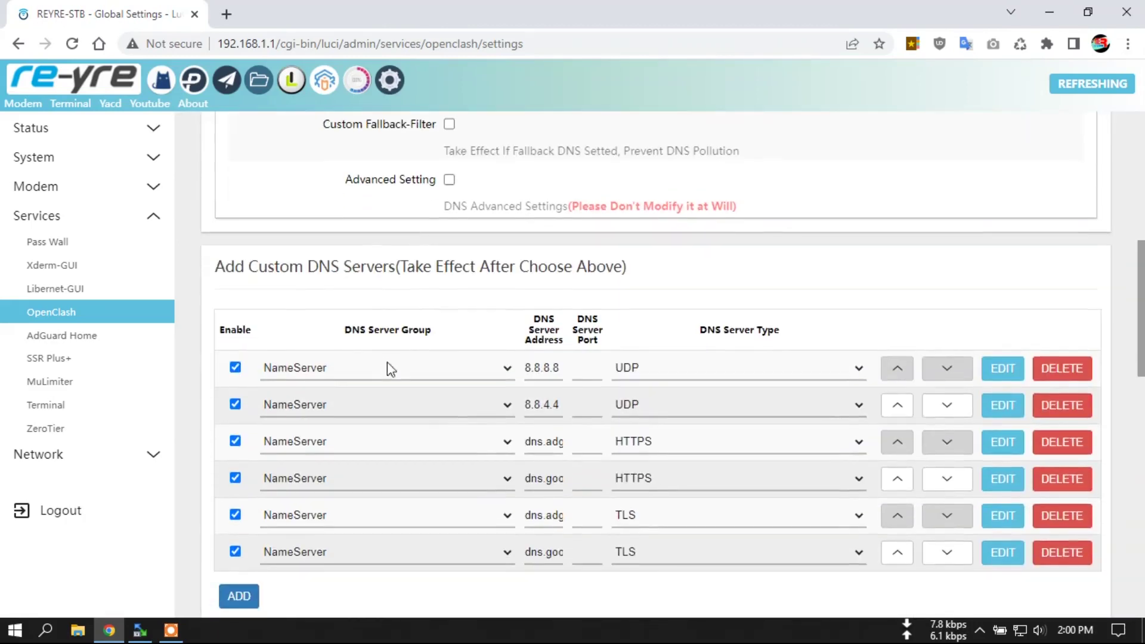
{"action": "scroll", "coordinate": [530, 386], "scroll_direction": "down", "scroll_amount": 3}
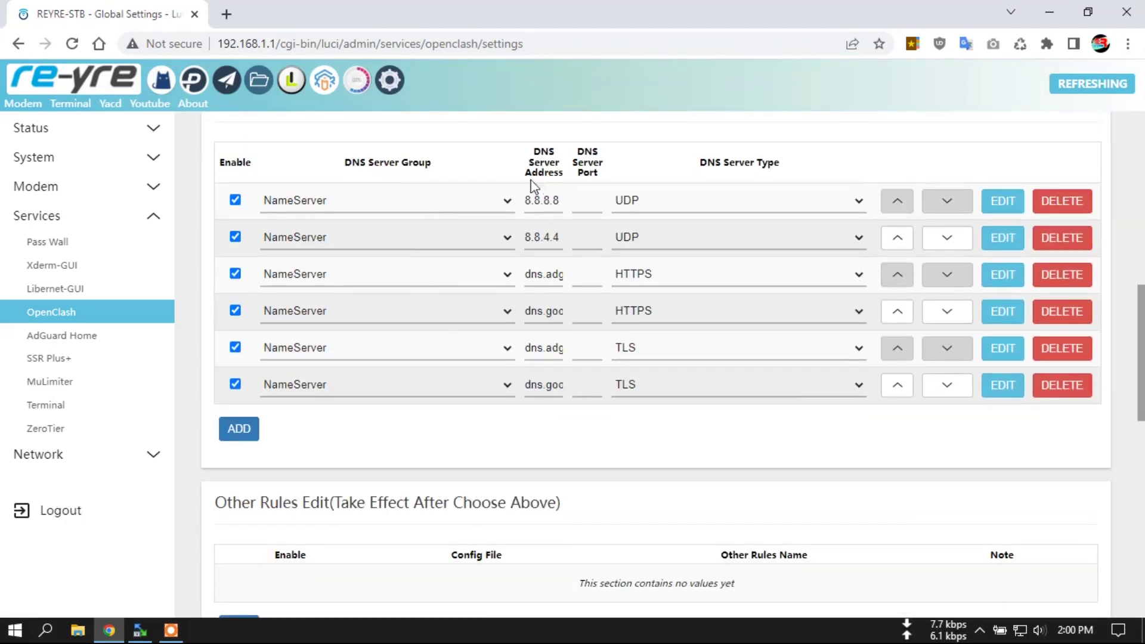
{"action": "scroll", "coordinate": [546, 382], "scroll_direction": "up", "scroll_amount": 8}
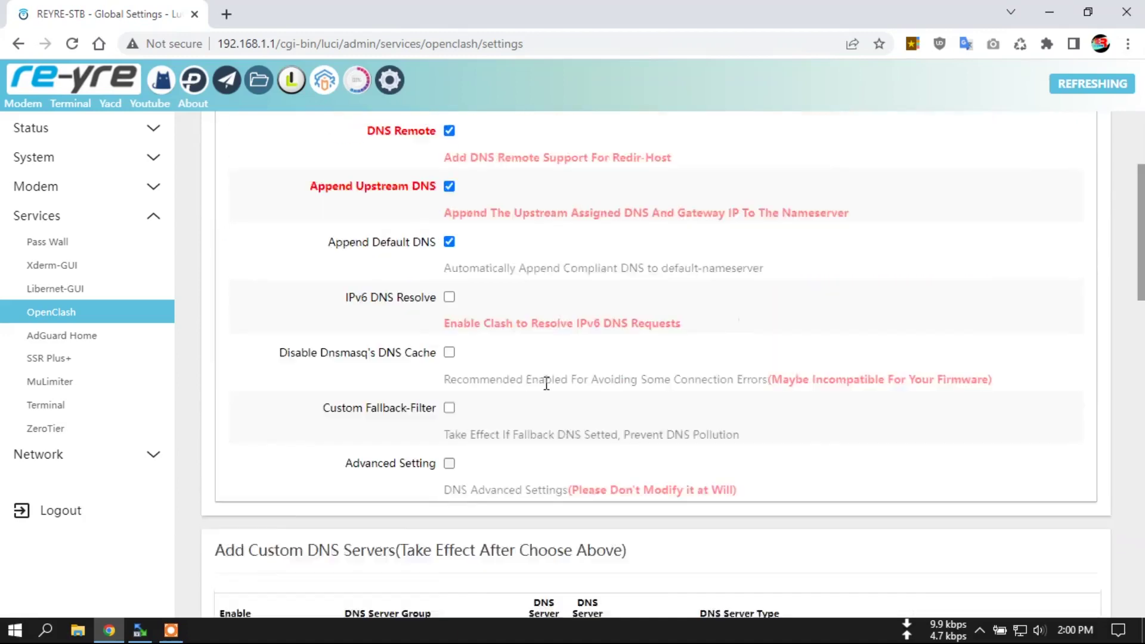
{"action": "scroll", "coordinate": [546, 382], "scroll_direction": "up", "scroll_amount": 4}
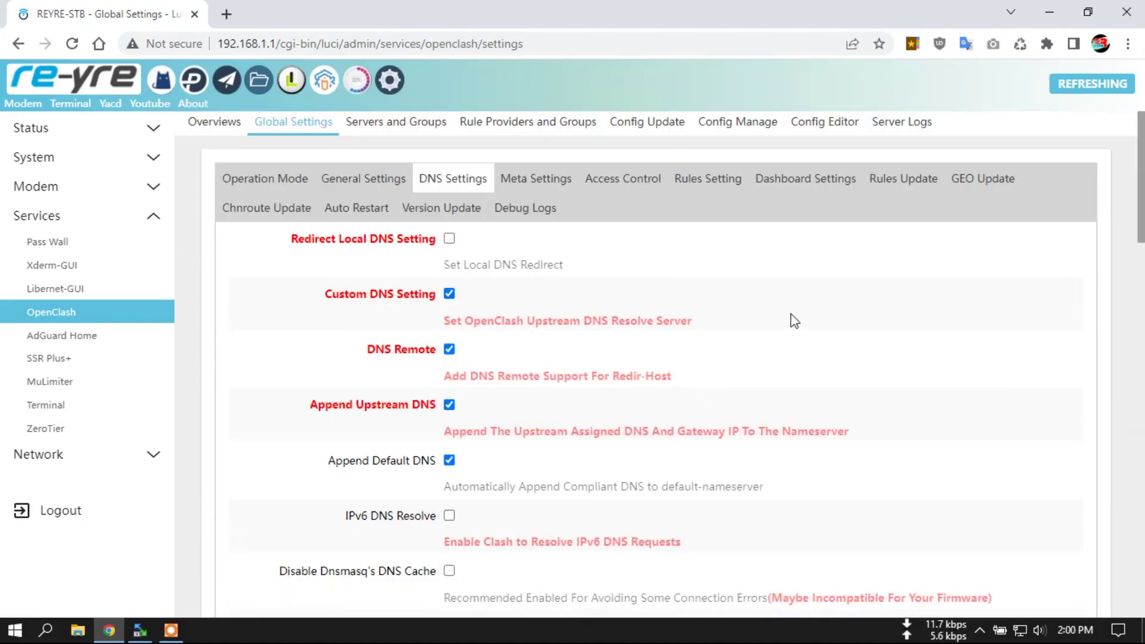
Step: Open the proxy_provider folder in OpenClash's Config Editor to view its YAML files
{"action": "left_click", "coordinate": [830, 125]}
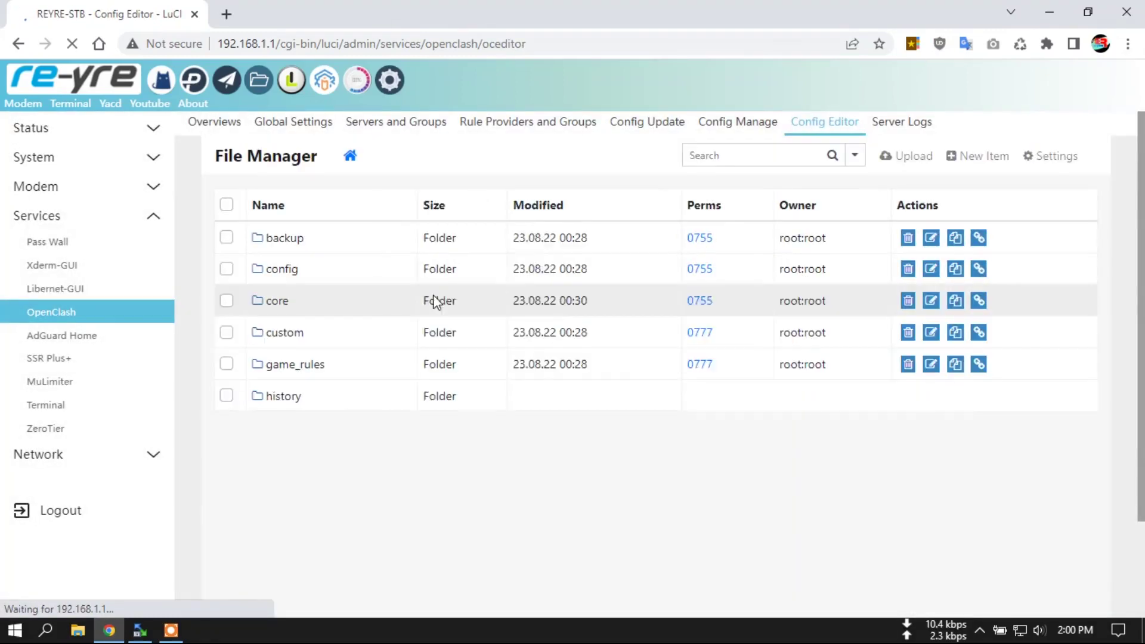
{"action": "left_click", "coordinate": [308, 428]}
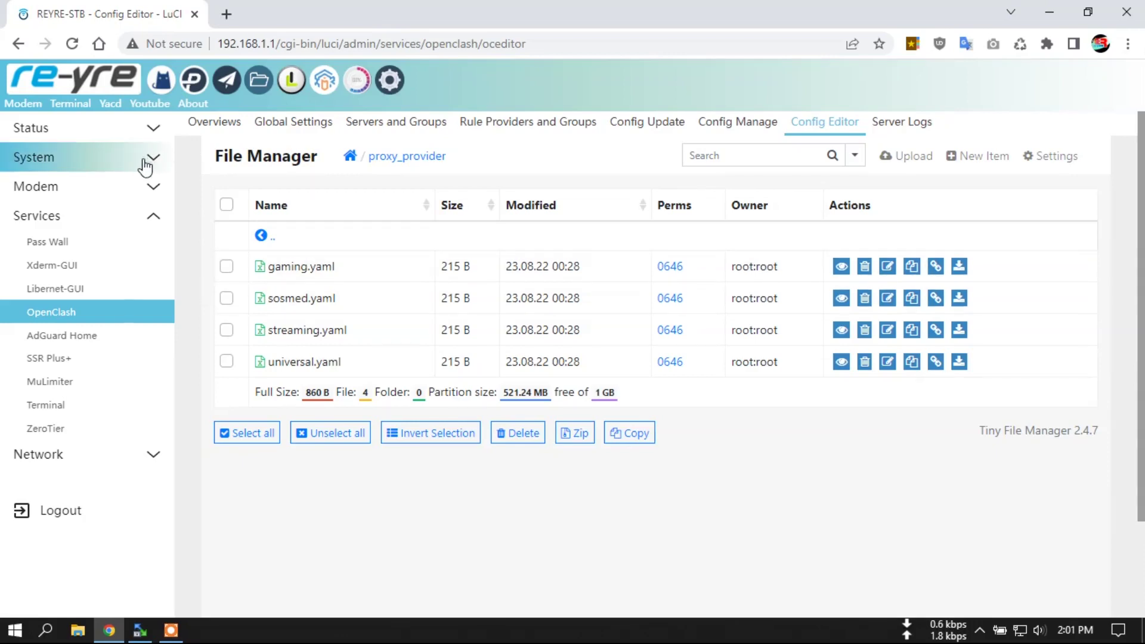
Step: Open the Amlogic Service CPU settings and examine the policy0 and policy4 settings, including policy4's minimum frequency options
{"action": "left_click", "coordinate": [153, 127]}
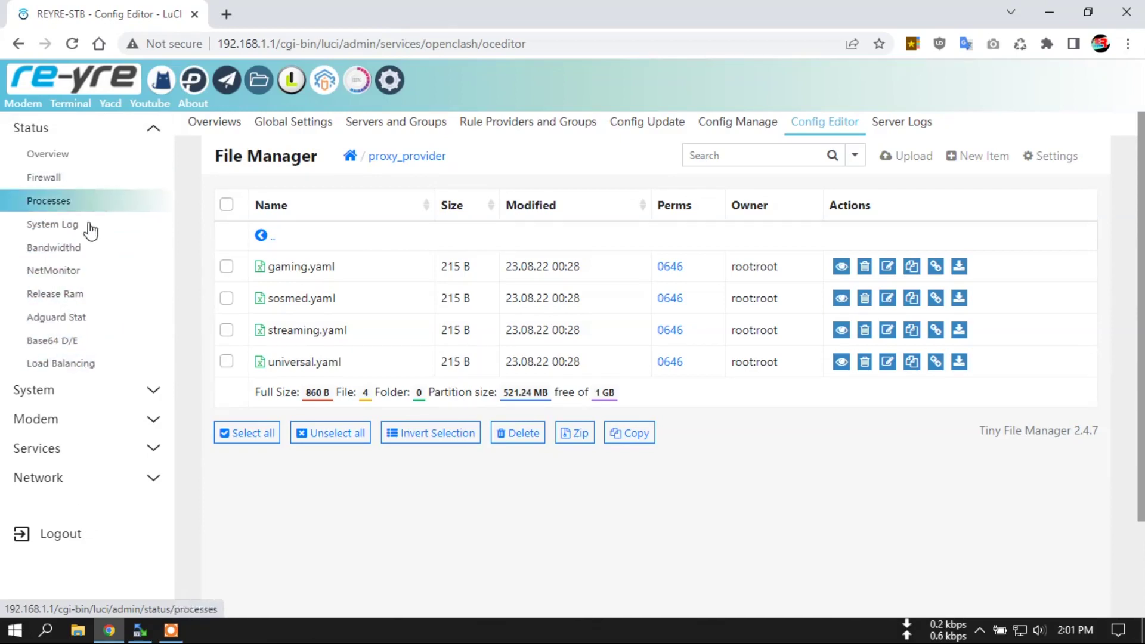
{"action": "left_click", "coordinate": [94, 389]}
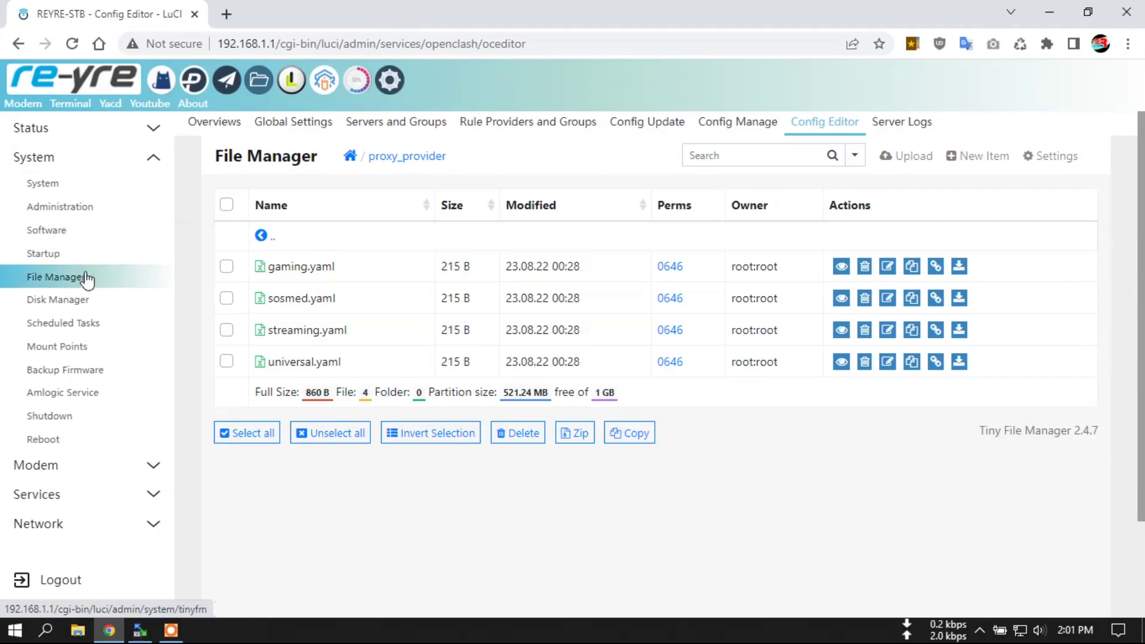
{"action": "left_click", "coordinate": [92, 398]}
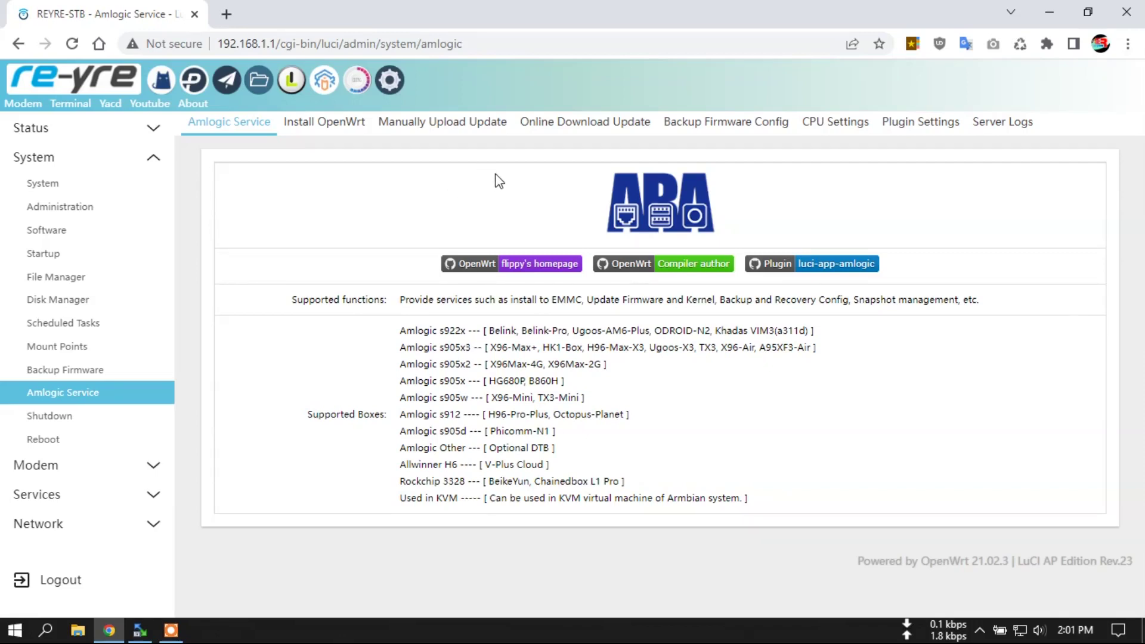
{"action": "left_click", "coordinate": [859, 126]}
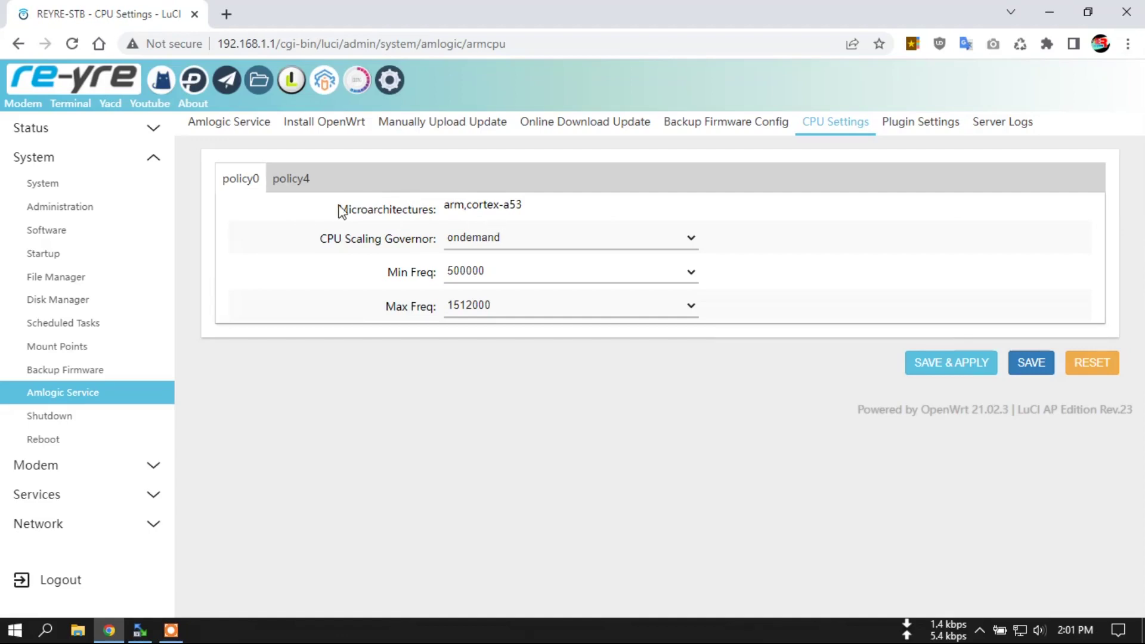
{"action": "left_click", "coordinate": [297, 185]}
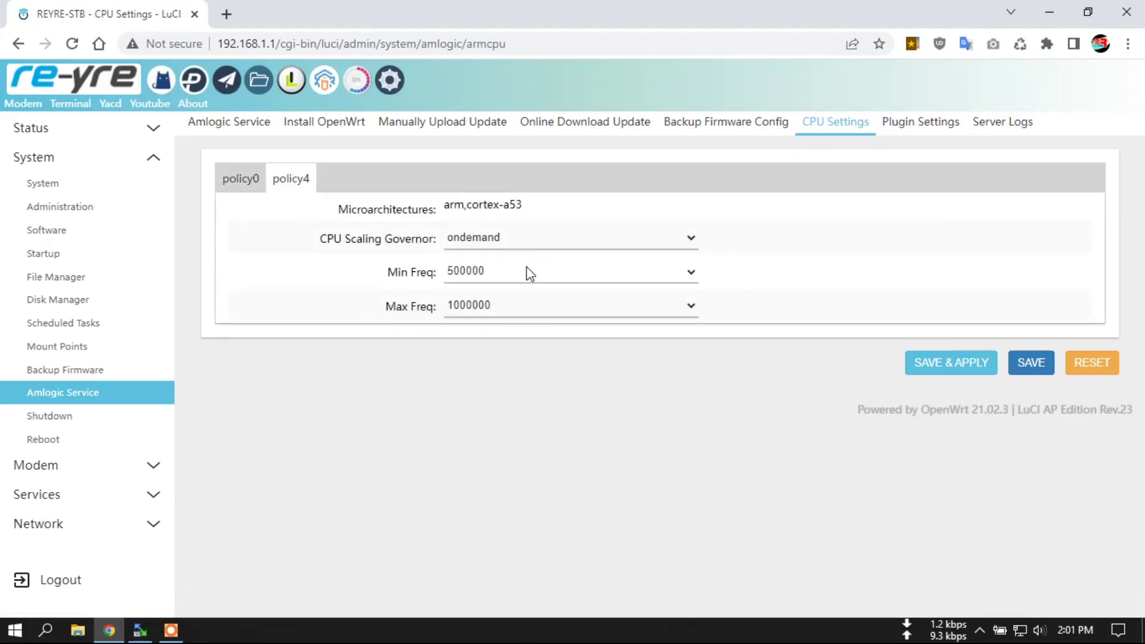
{"action": "left_click", "coordinate": [525, 270]}
{"action": "left_click", "coordinate": [503, 320]}
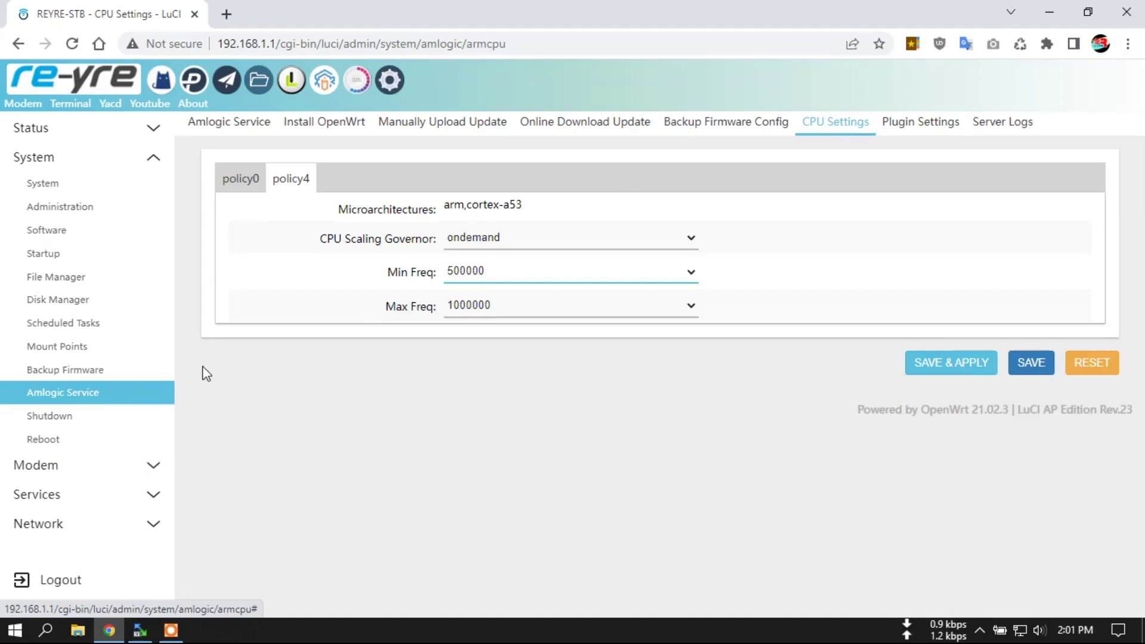
Step: Open the modem's Net Detector page and examine its detector mode options, main settings and service modules
{"action": "left_click", "coordinate": [158, 465]}
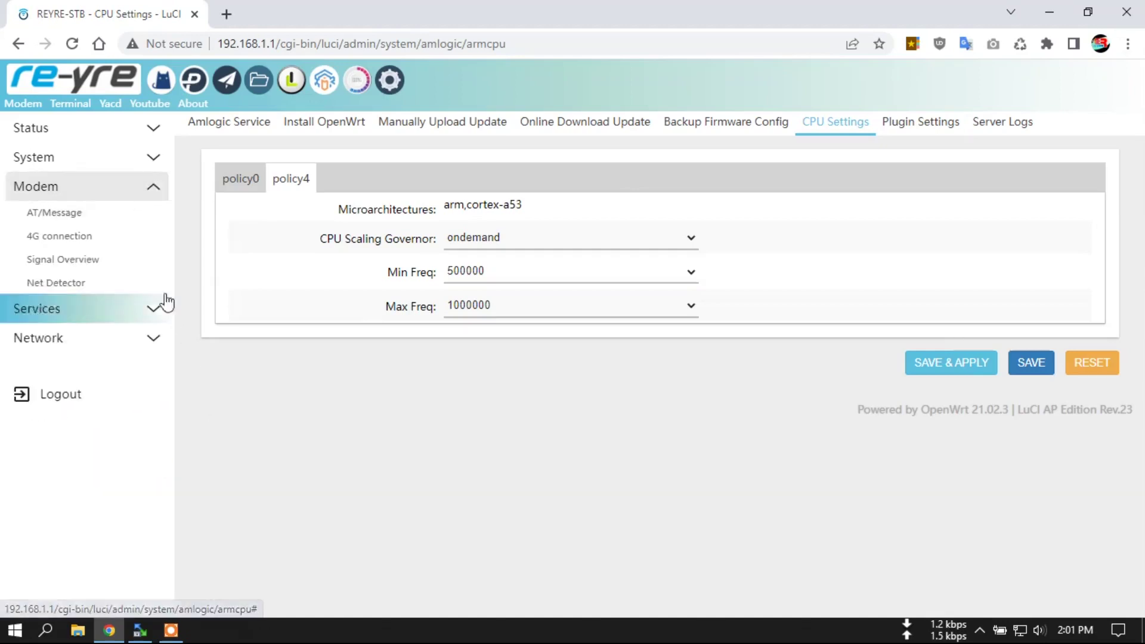
{"action": "left_click", "coordinate": [74, 290]}
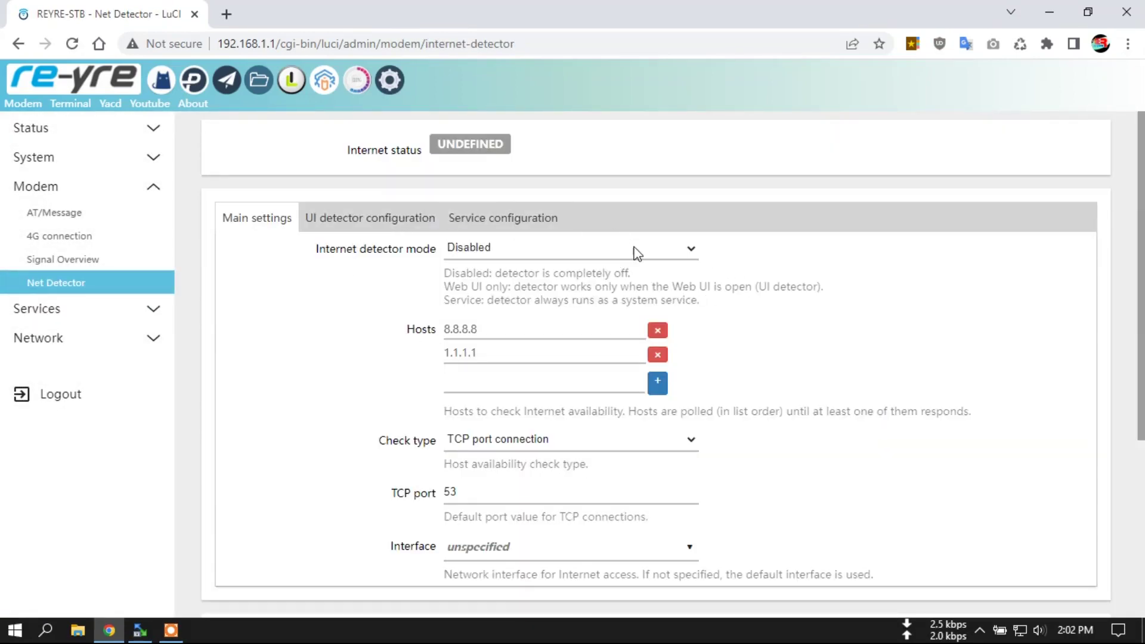
{"action": "left_click", "coordinate": [515, 248]}
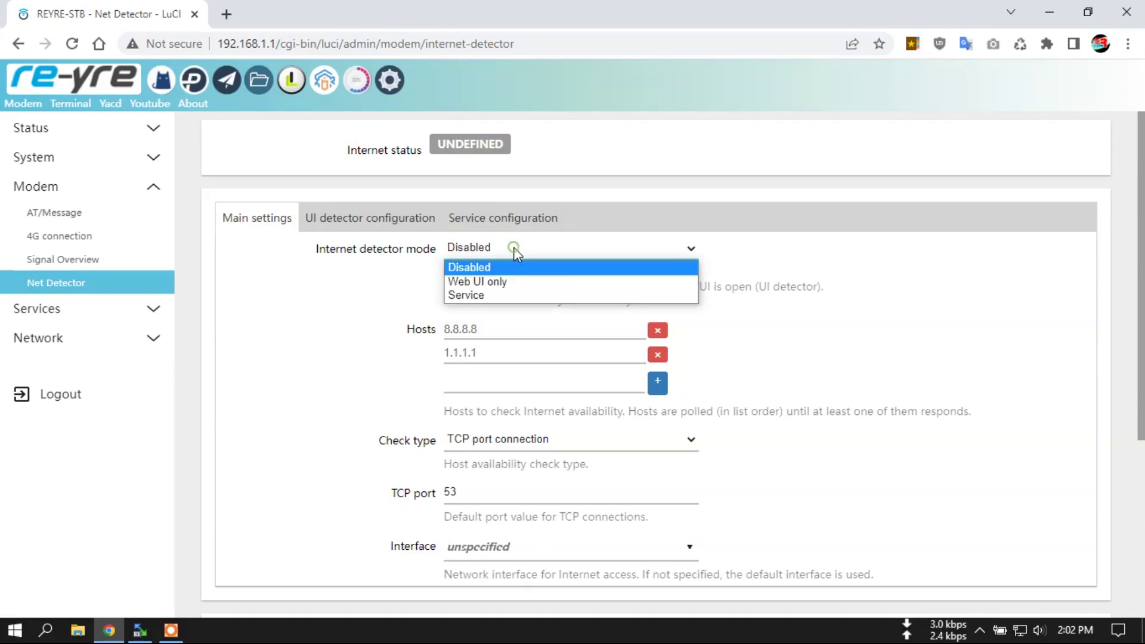
{"action": "left_click", "coordinate": [314, 320]}
{"action": "scroll", "coordinate": [322, 334], "scroll_direction": "down", "scroll_amount": 4}
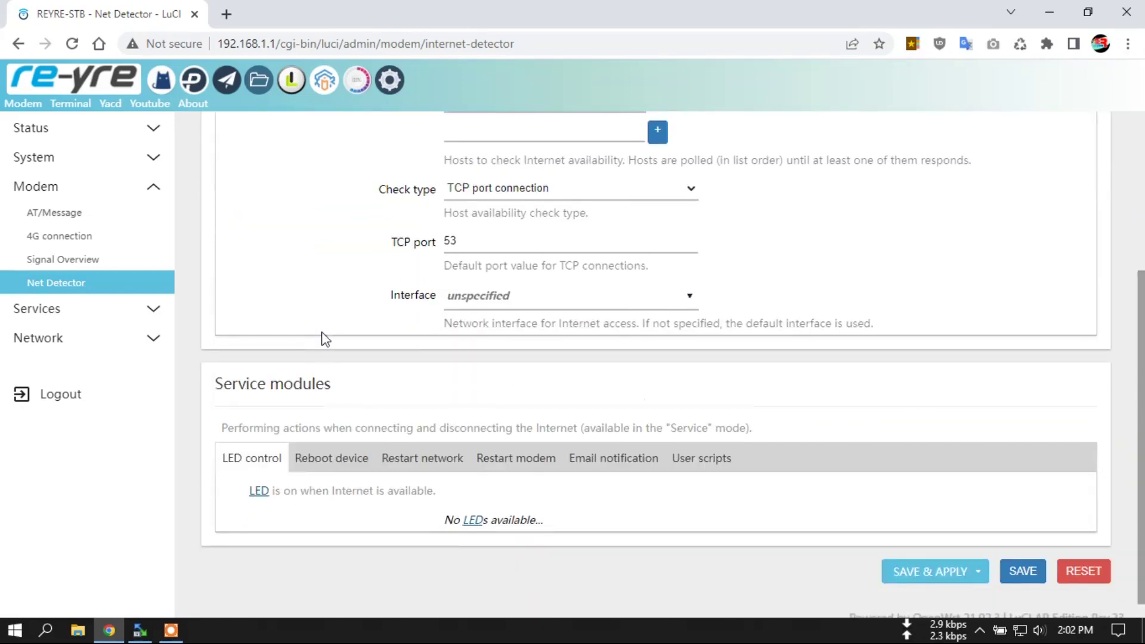
{"action": "scroll", "coordinate": [330, 343], "scroll_direction": "up", "scroll_amount": 2}
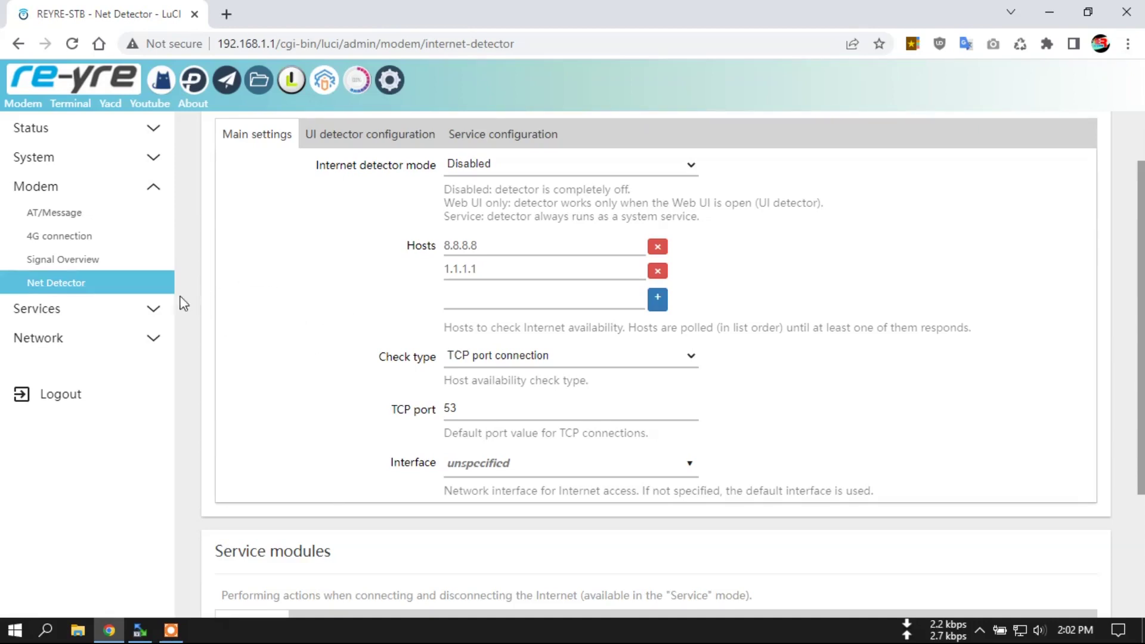
Step: Open the AdGuard Home service page to view its base settings
{"action": "left_click", "coordinate": [160, 308]}
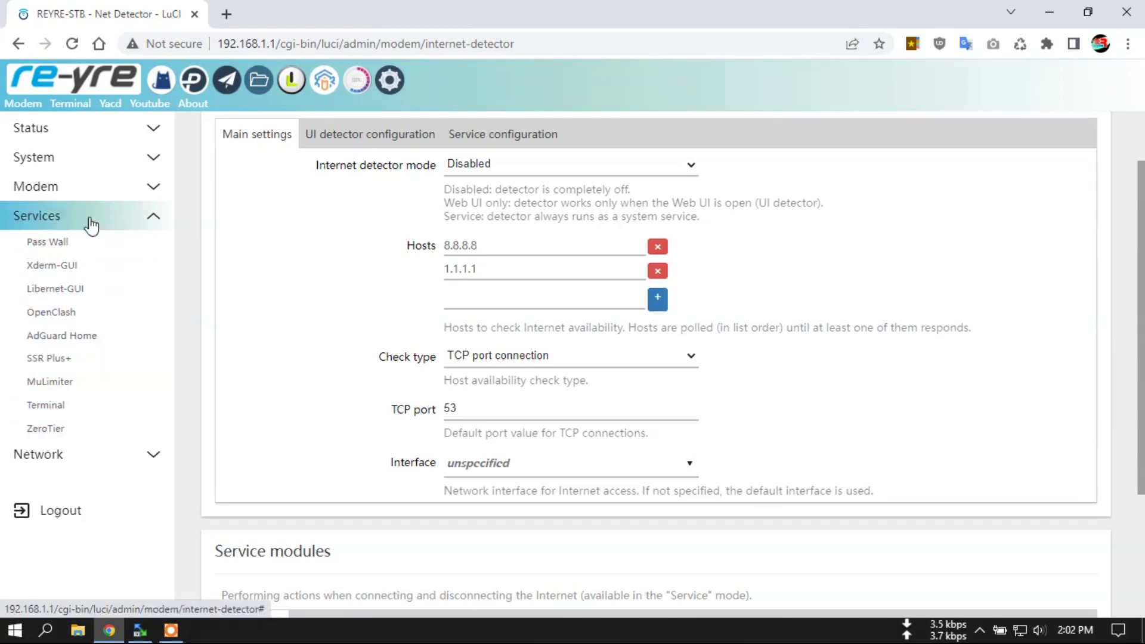
{"action": "left_click", "coordinate": [92, 336]}
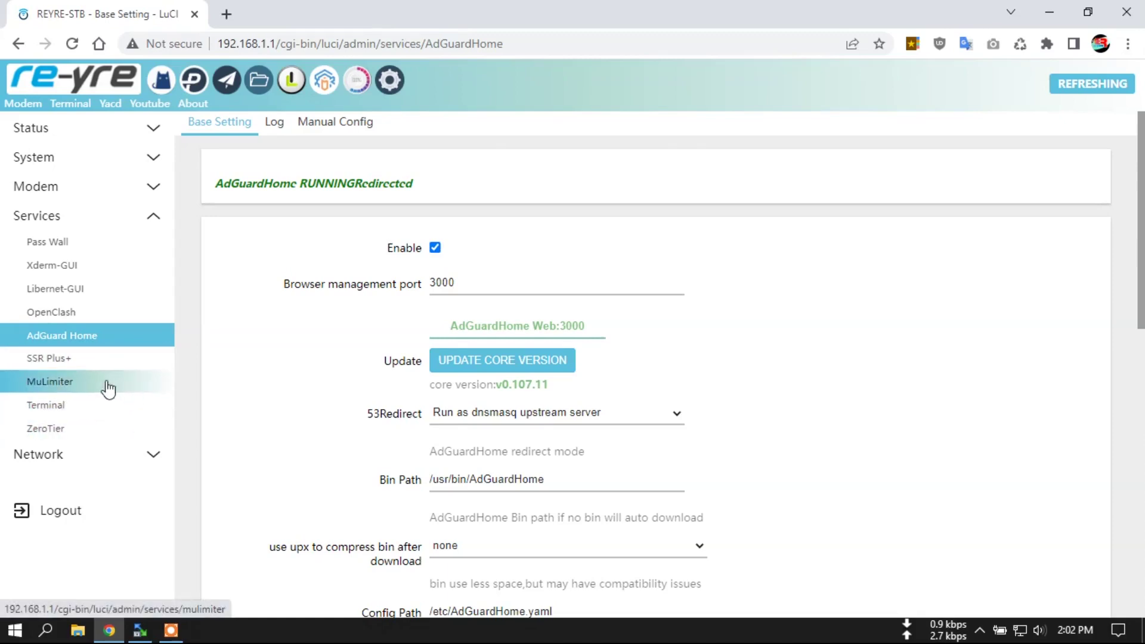
Step: Log in to the MuLimiter service with its password and view the bandwidth limit form
{"action": "left_click", "coordinate": [72, 383]}
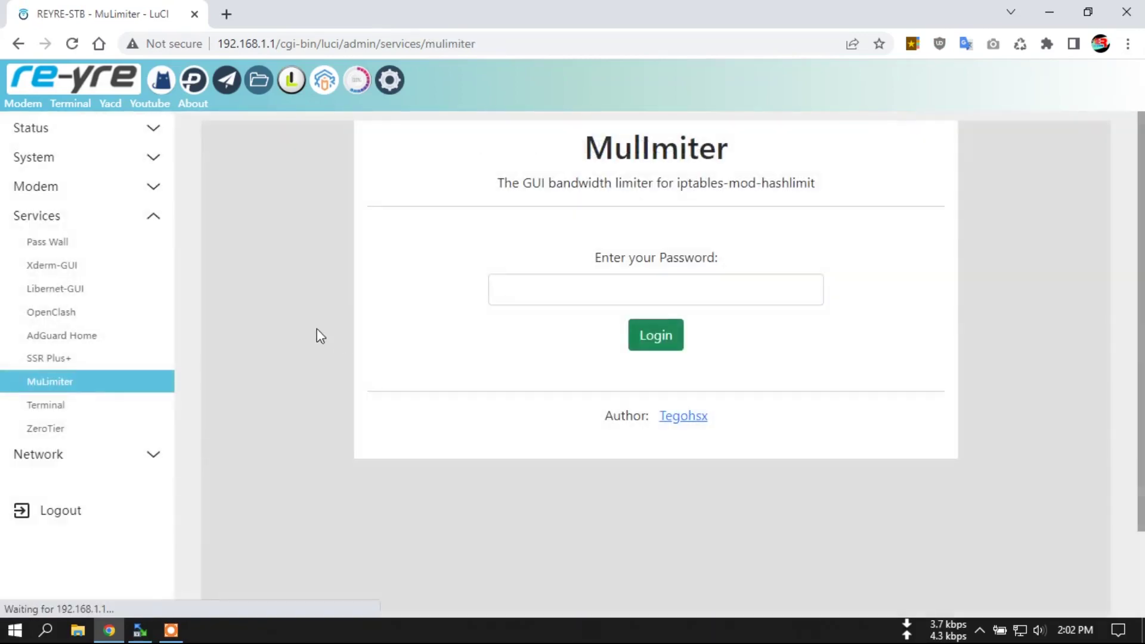
{"action": "left_click", "coordinate": [672, 295]}
{"action": "left_click", "coordinate": [654, 344]}
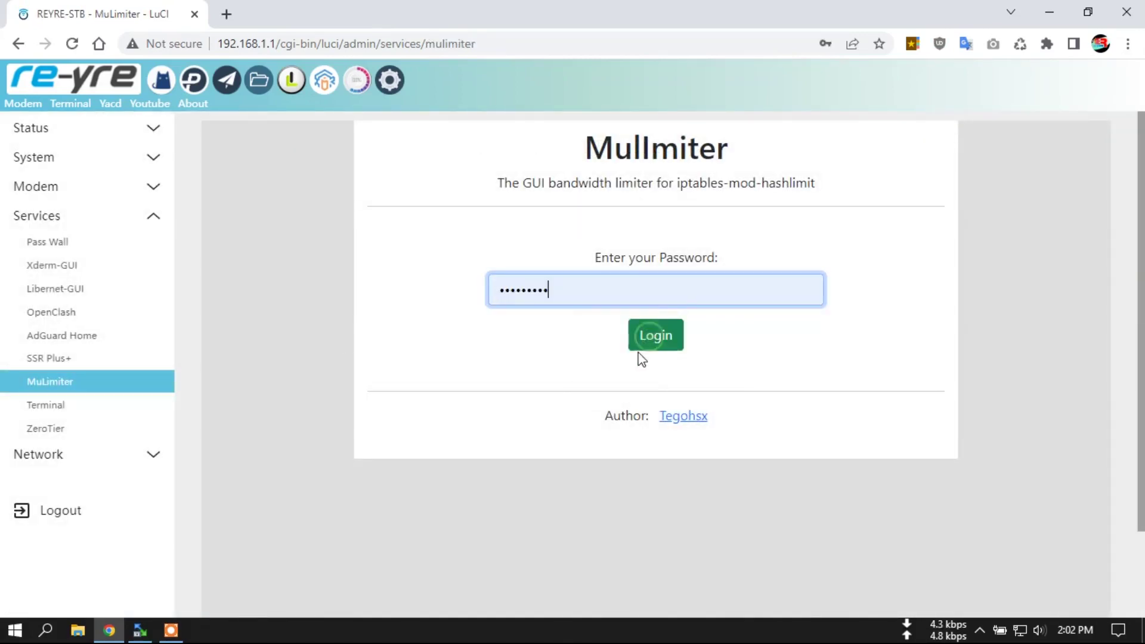
{"action": "left_click", "coordinate": [653, 336]}
{"action": "scroll", "coordinate": [694, 430], "scroll_direction": "down", "scroll_amount": 1}
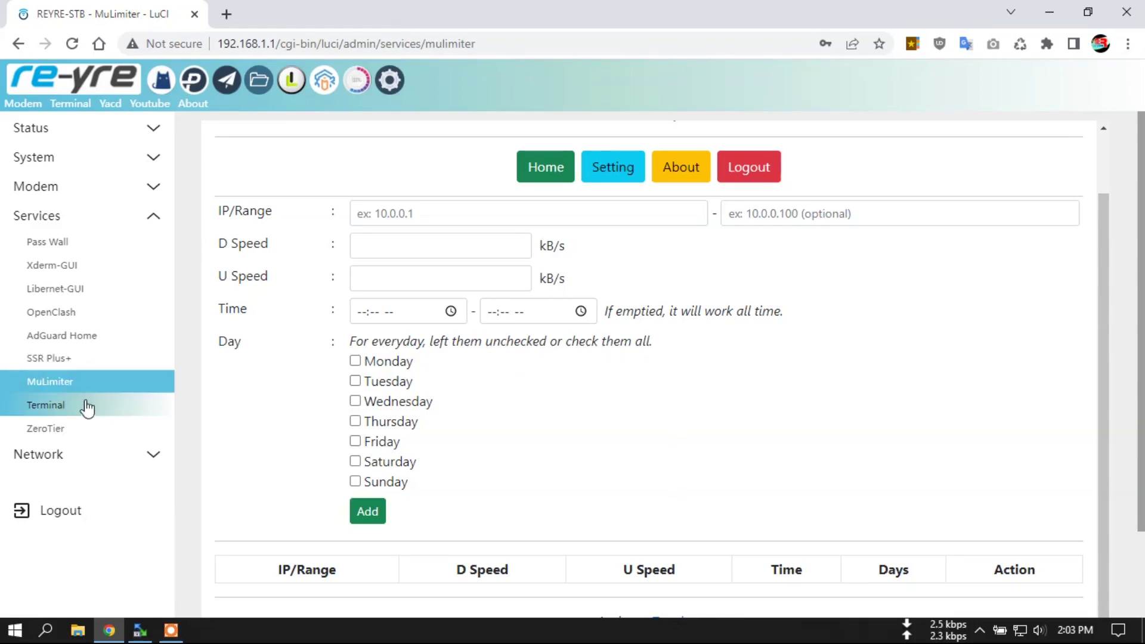
Step: View the ZeroTier base settings, and open the Bandwidthd network settings to examine the subnets value
{"action": "left_click", "coordinate": [80, 428]}
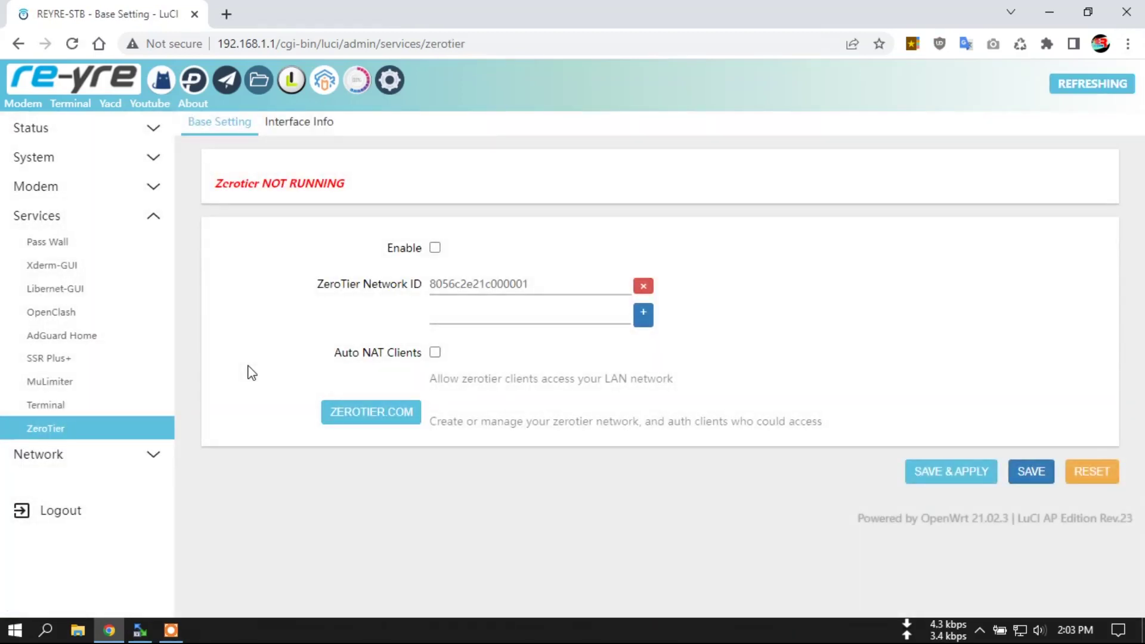
{"action": "left_click", "coordinate": [153, 456]}
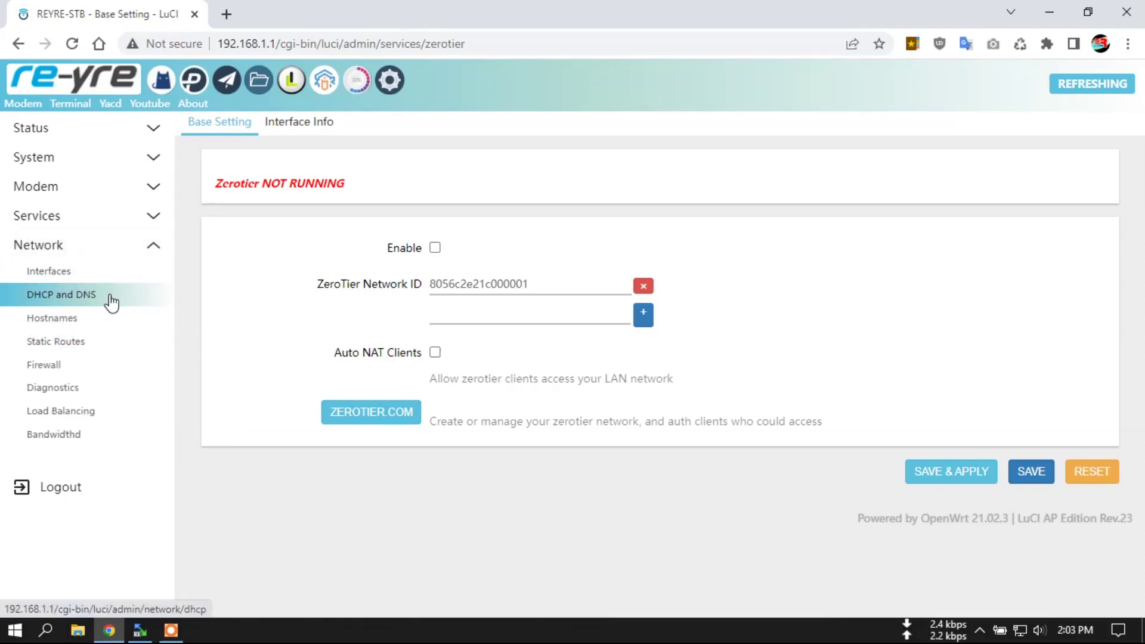
{"action": "left_click", "coordinate": [70, 435]}
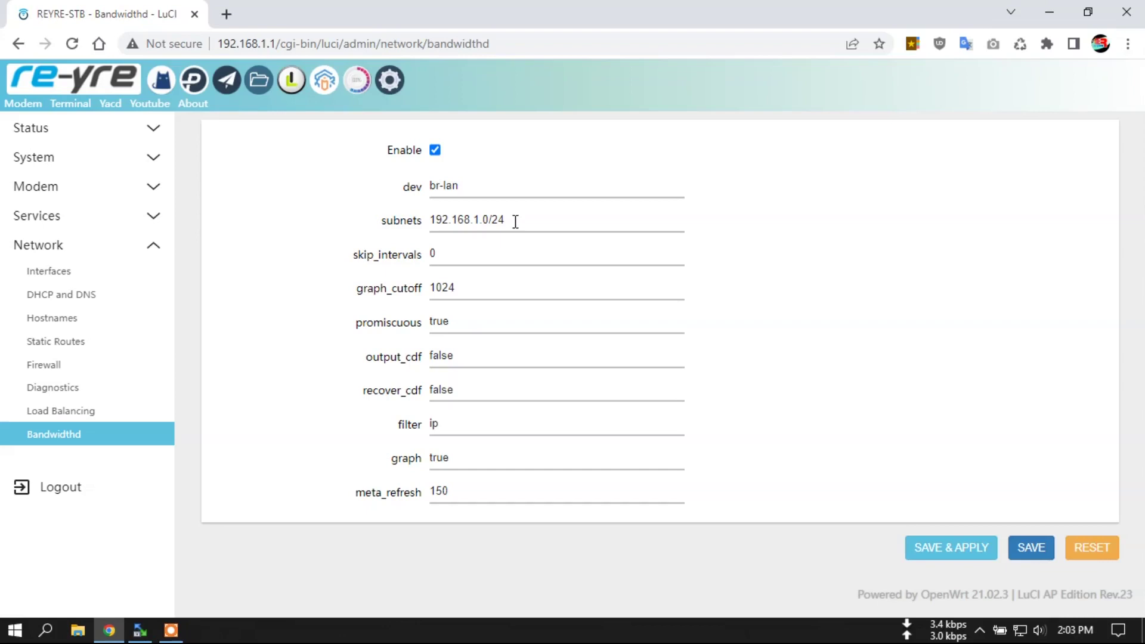
{"action": "double_click", "coordinate": [475, 220]}
{"action": "left_click", "coordinate": [290, 264]}
{"action": "double_click", "coordinate": [486, 220]}
Step: Open the network interfaces page and review the configured interfaces and the device list
{"action": "left_click", "coordinate": [403, 88]}
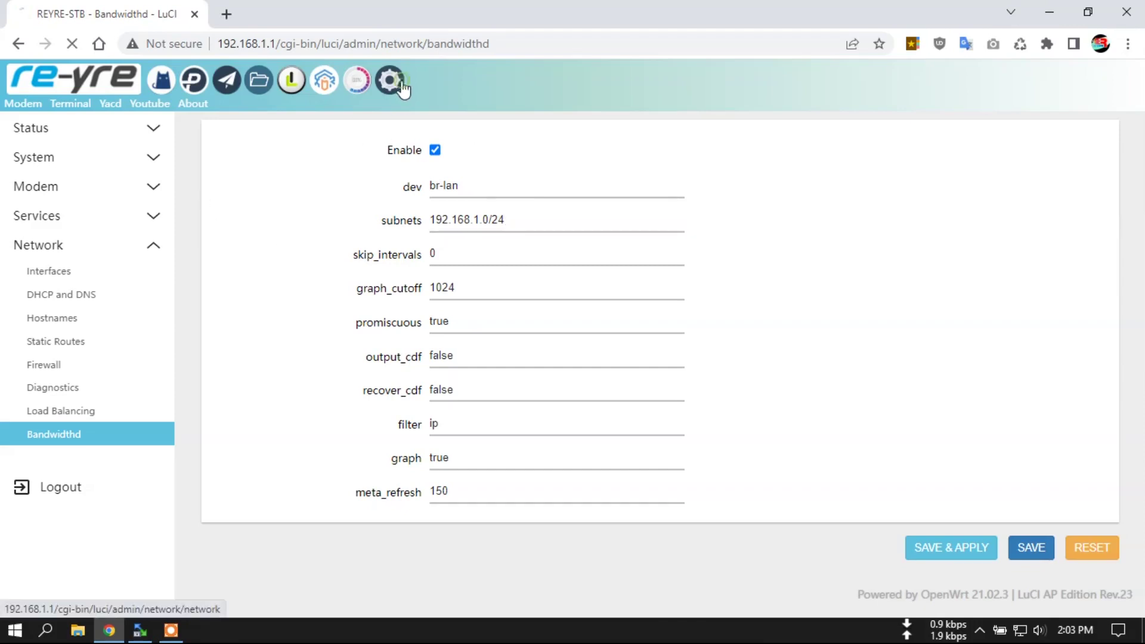
{"action": "scroll", "coordinate": [648, 445], "scroll_direction": "down", "scroll_amount": 3}
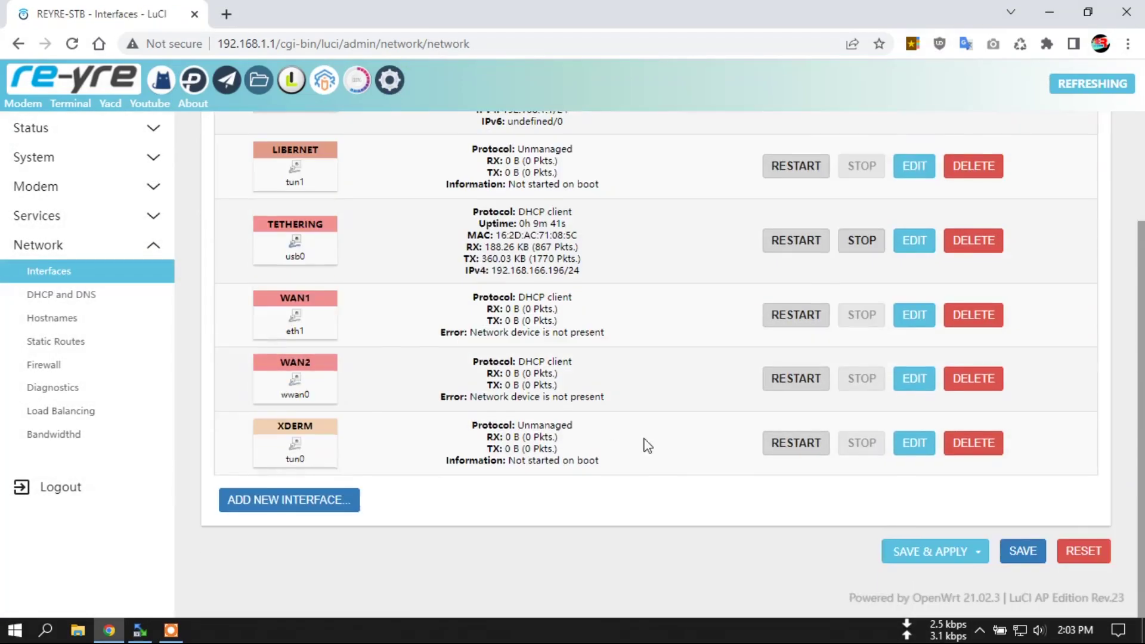
{"action": "scroll", "coordinate": [648, 445], "scroll_direction": "up", "scroll_amount": 5}
{"action": "left_click", "coordinate": [292, 122]}
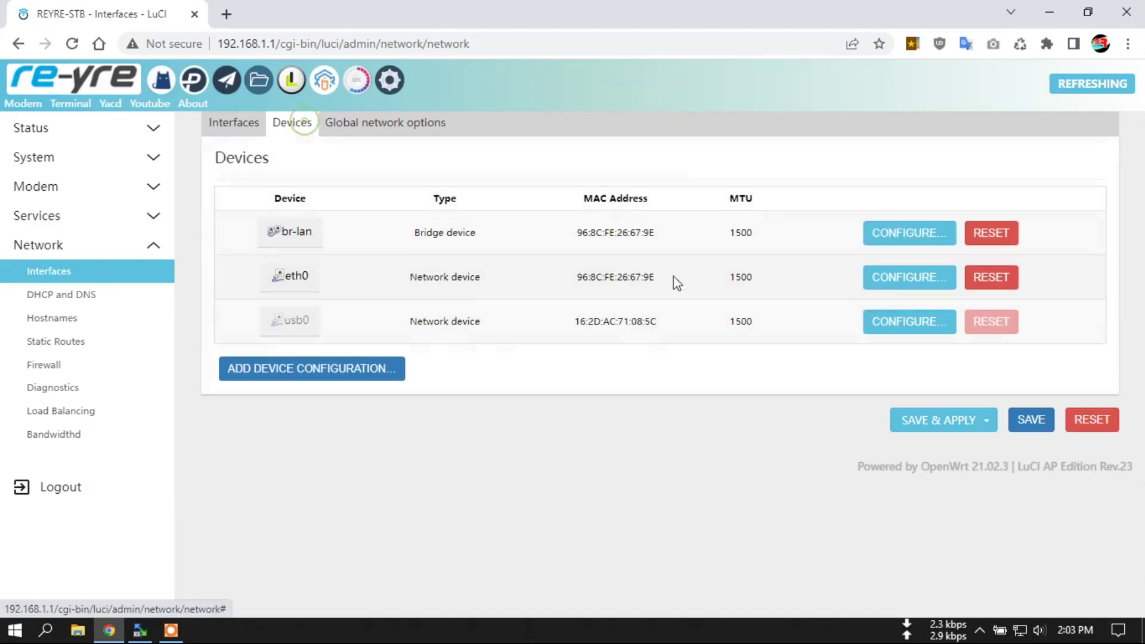
{"action": "left_click", "coordinate": [239, 122]}
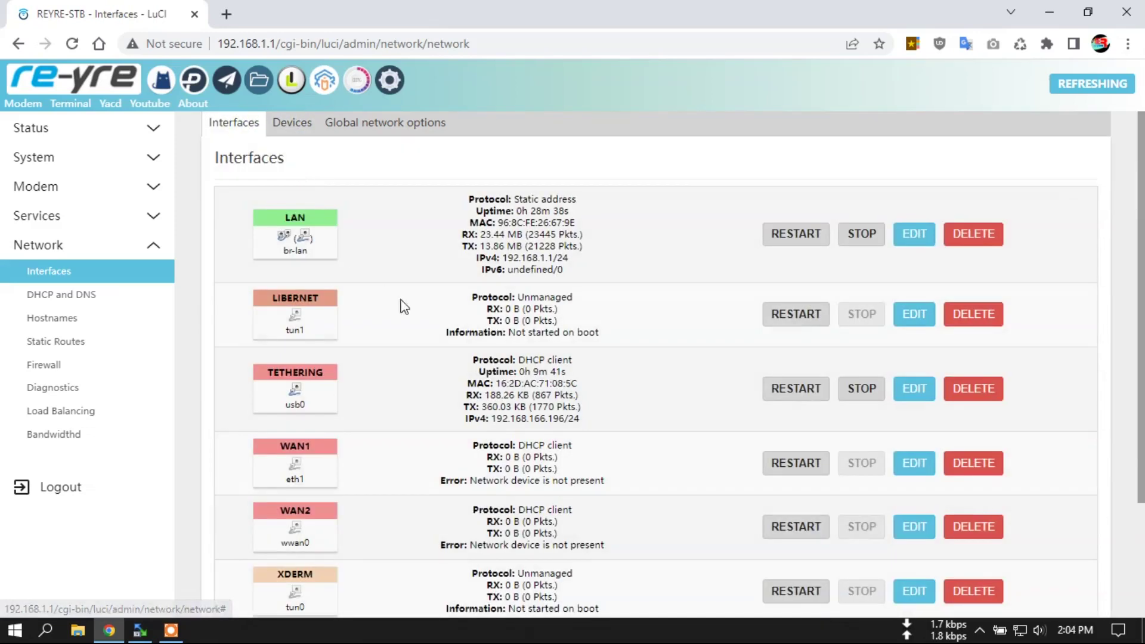
{"action": "scroll", "coordinate": [409, 402], "scroll_direction": "down", "scroll_amount": 3}
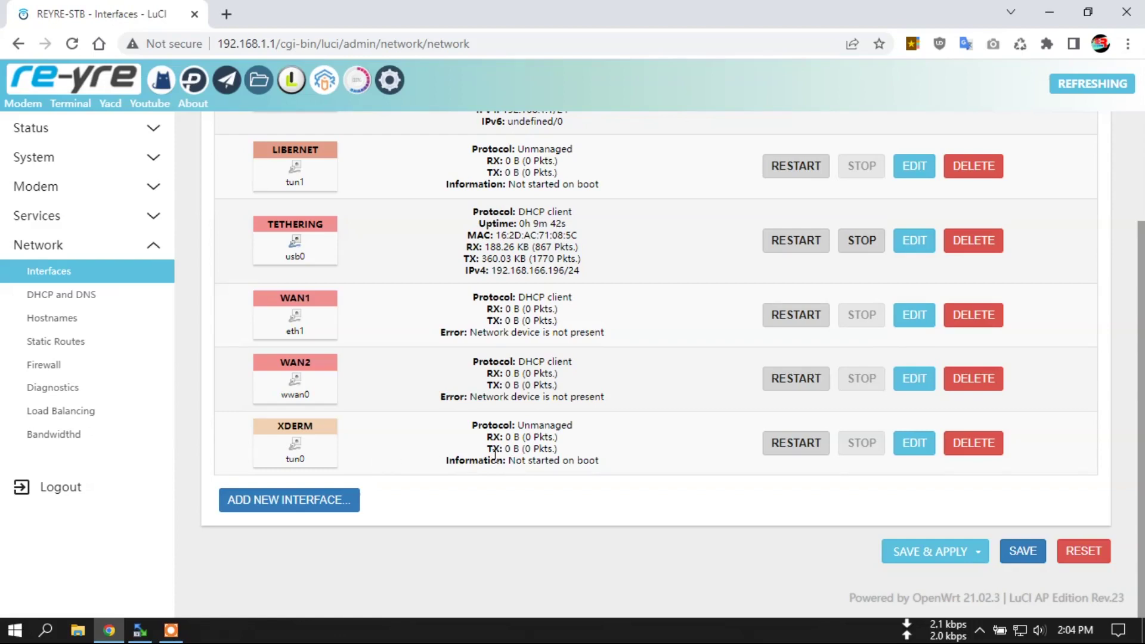
{"action": "scroll", "coordinate": [494, 454], "scroll_direction": "up", "scroll_amount": 1}
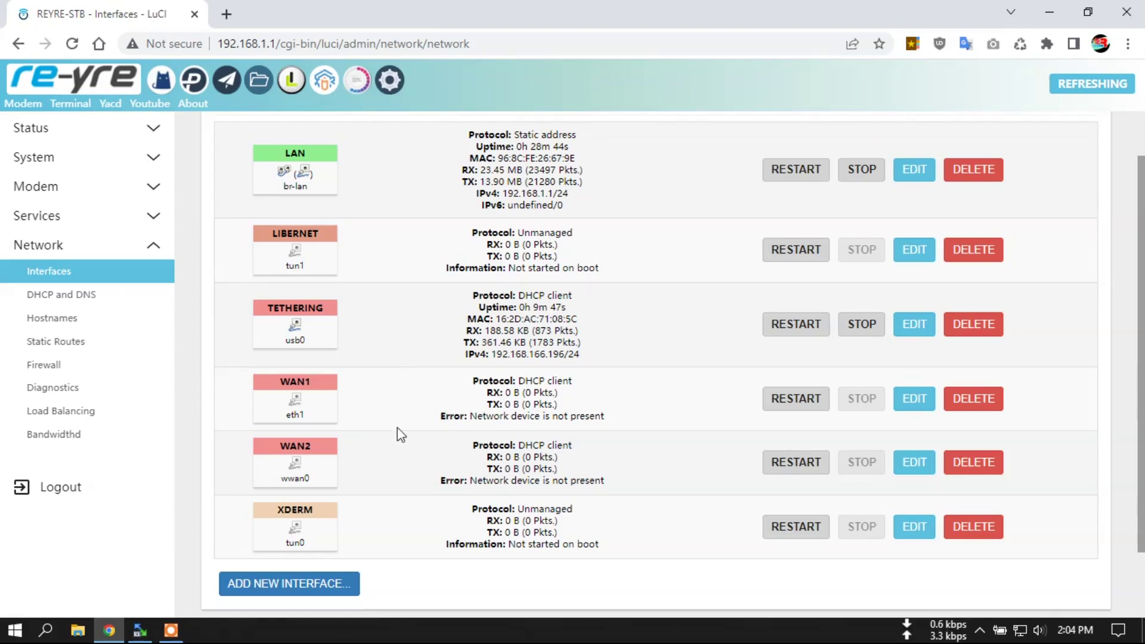
Step: Return to the status overview and open the router's web terminal
{"action": "left_click", "coordinate": [92, 84]}
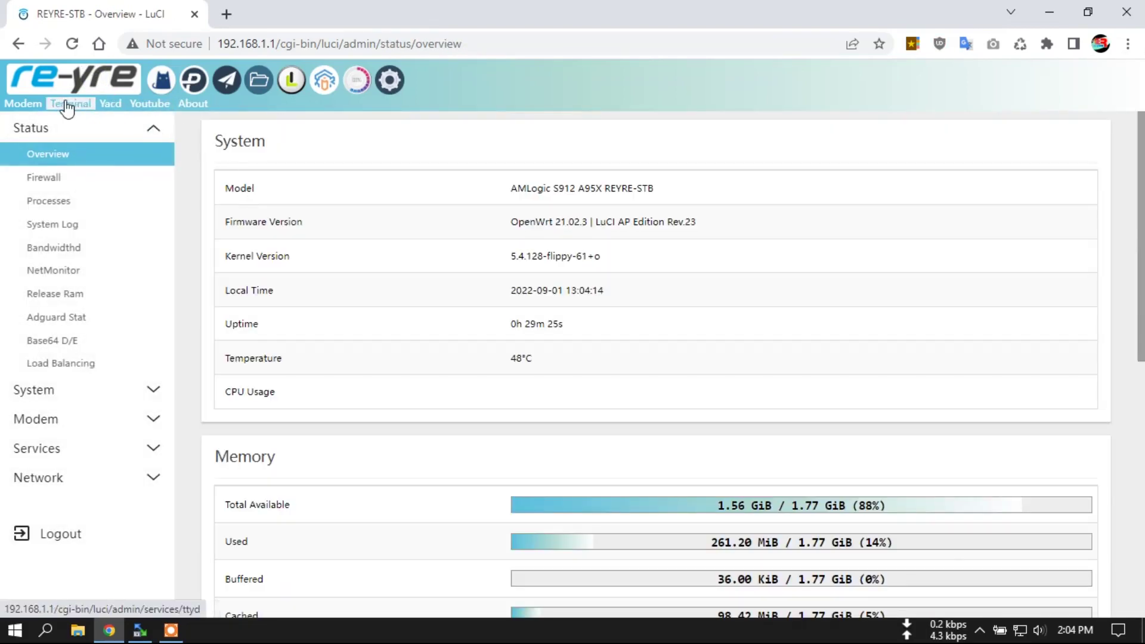
{"action": "left_click", "coordinate": [62, 101]}
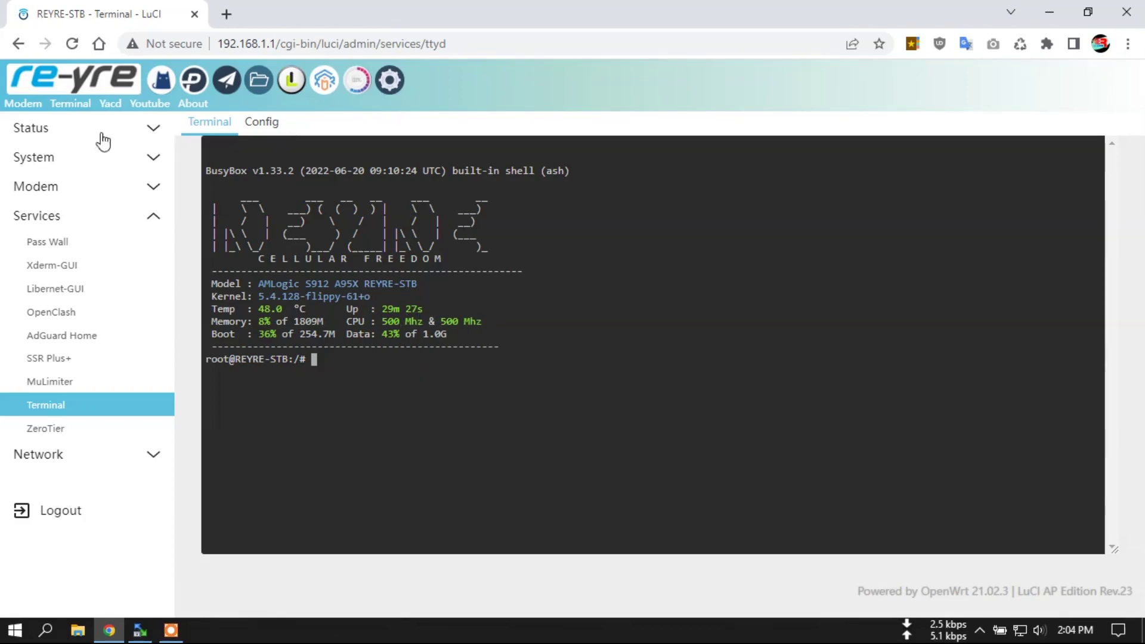
Step: Open the status overview and review the system, memory, network and active DHCP lease sections
{"action": "left_click", "coordinate": [67, 80]}
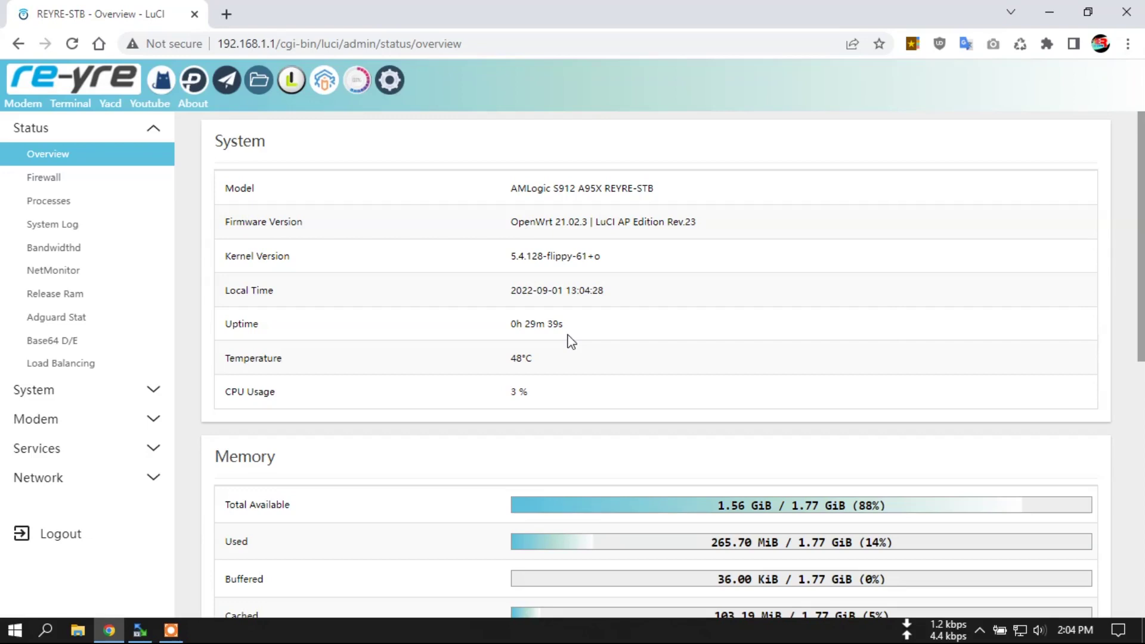
{"action": "scroll", "coordinate": [578, 369], "scroll_direction": "down", "scroll_amount": 4}
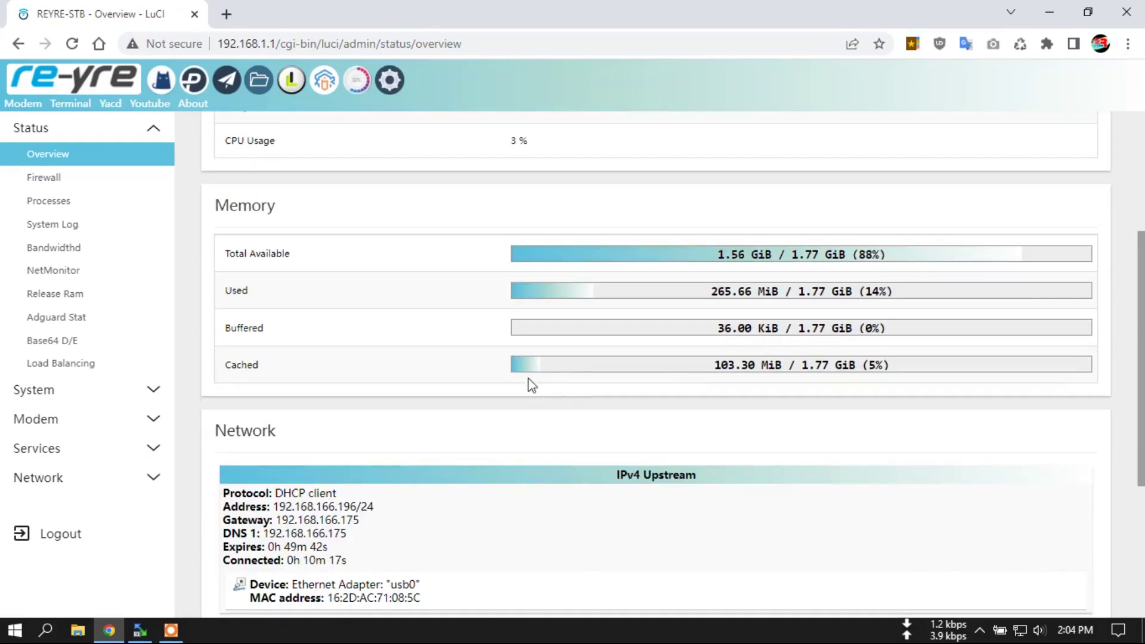
{"action": "scroll", "coordinate": [626, 403], "scroll_direction": "down", "scroll_amount": 4}
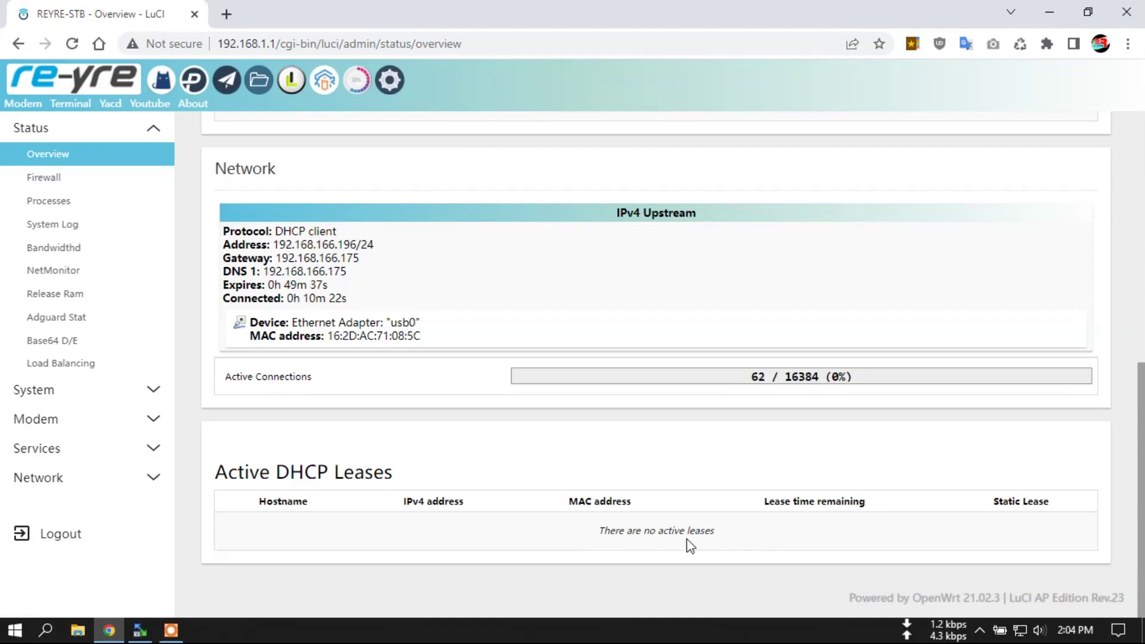
{"action": "scroll", "coordinate": [769, 545], "scroll_direction": "up", "scroll_amount": 8}
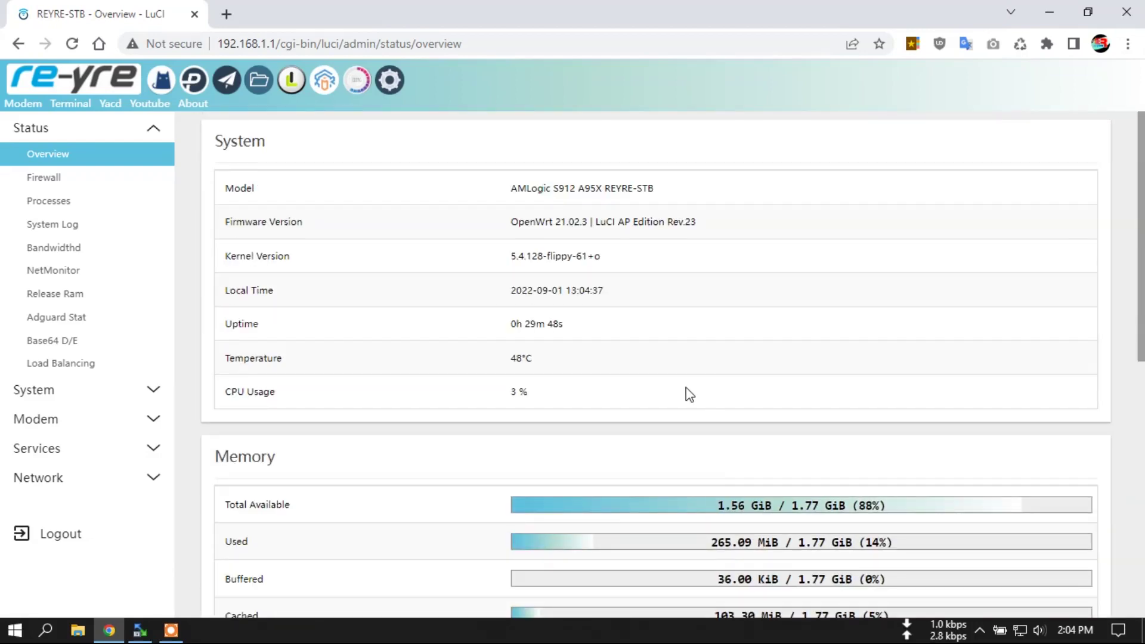